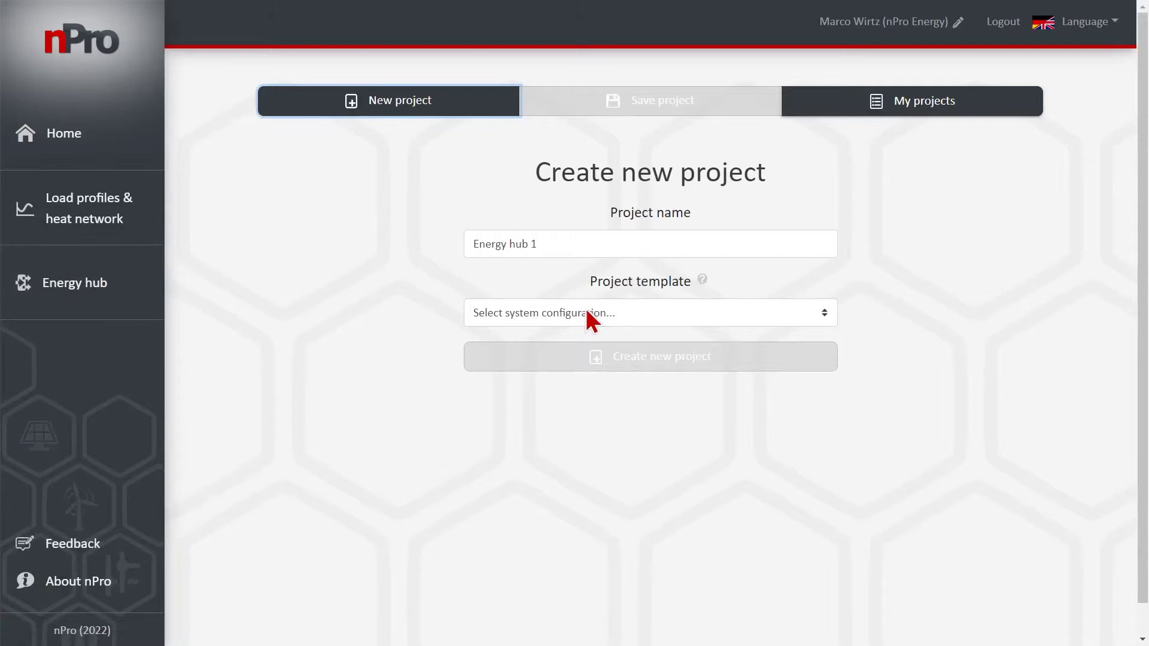
- Choose the 'Island systems with hydrogen demand' project template
left_click(658, 312)
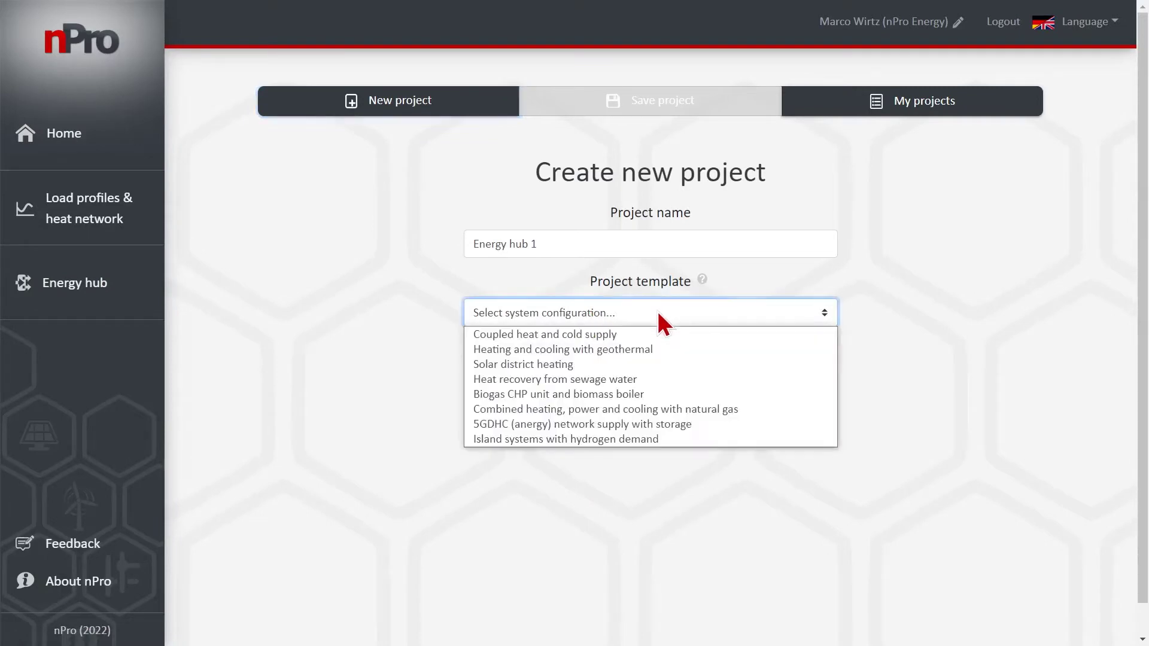
left_click(666, 440)
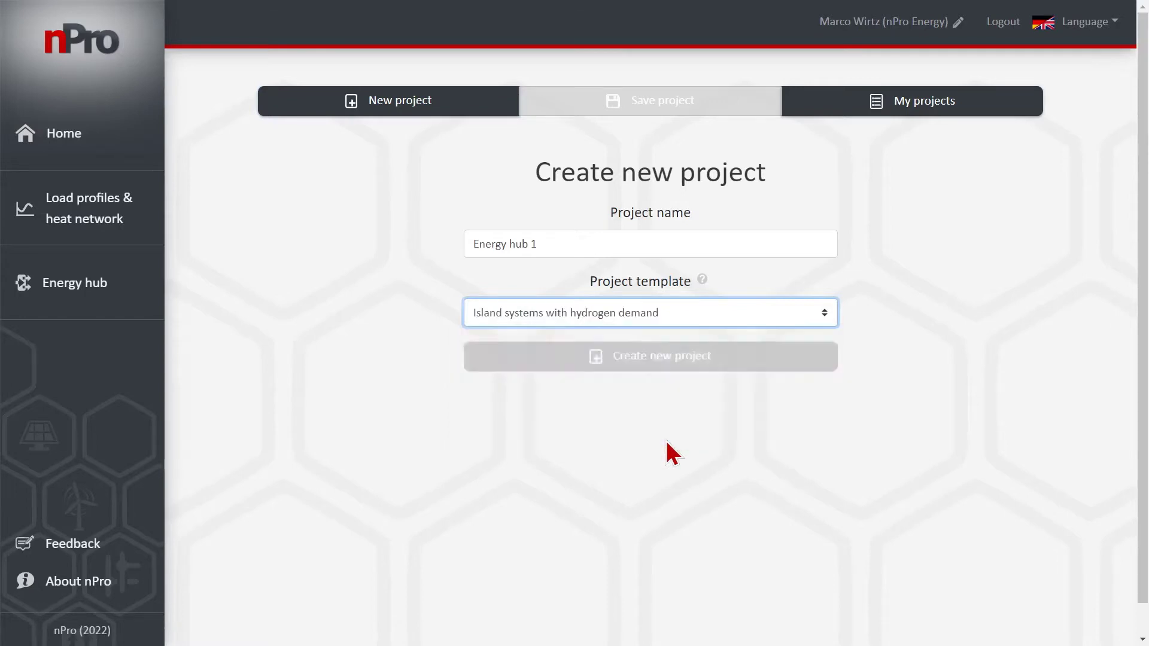
- Create the project, enable electricity demand and grid, and remove hydrogen demand, storage and electrolyzer
left_click(721, 360)
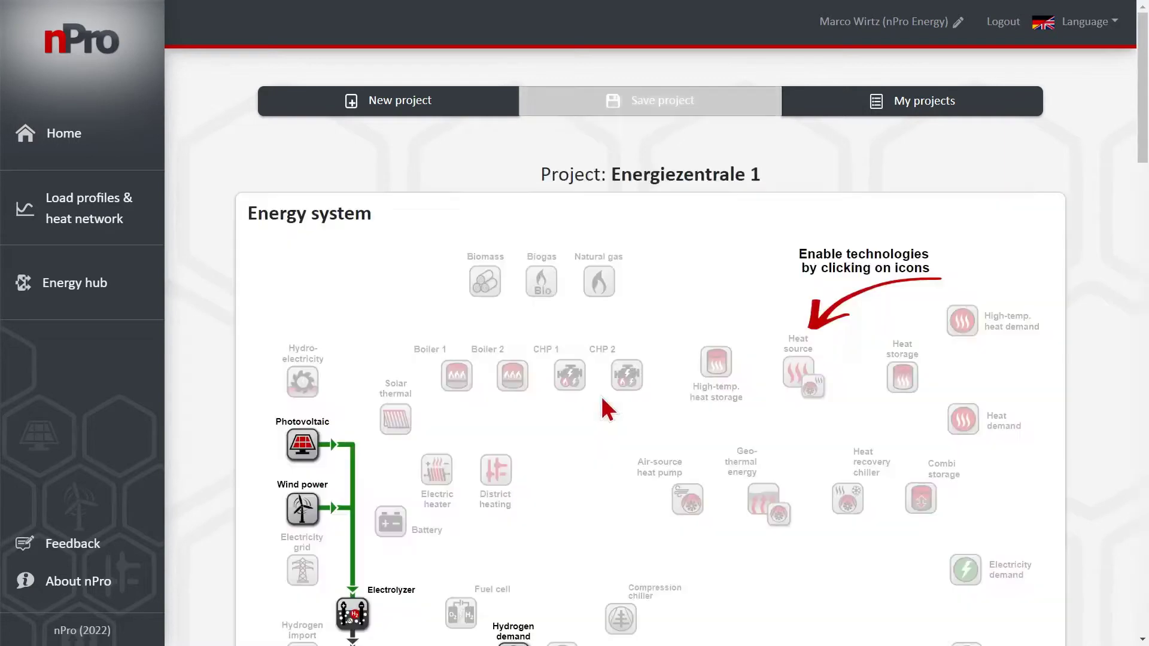
scroll(579, 363, "down", 2)
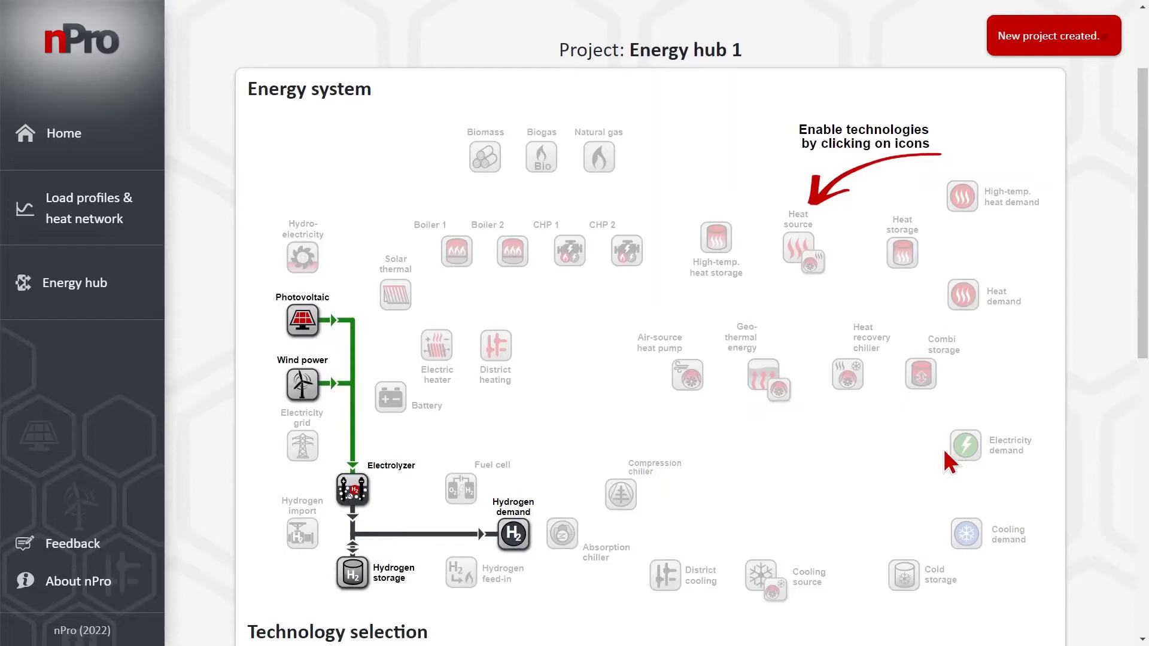
left_click(967, 448)
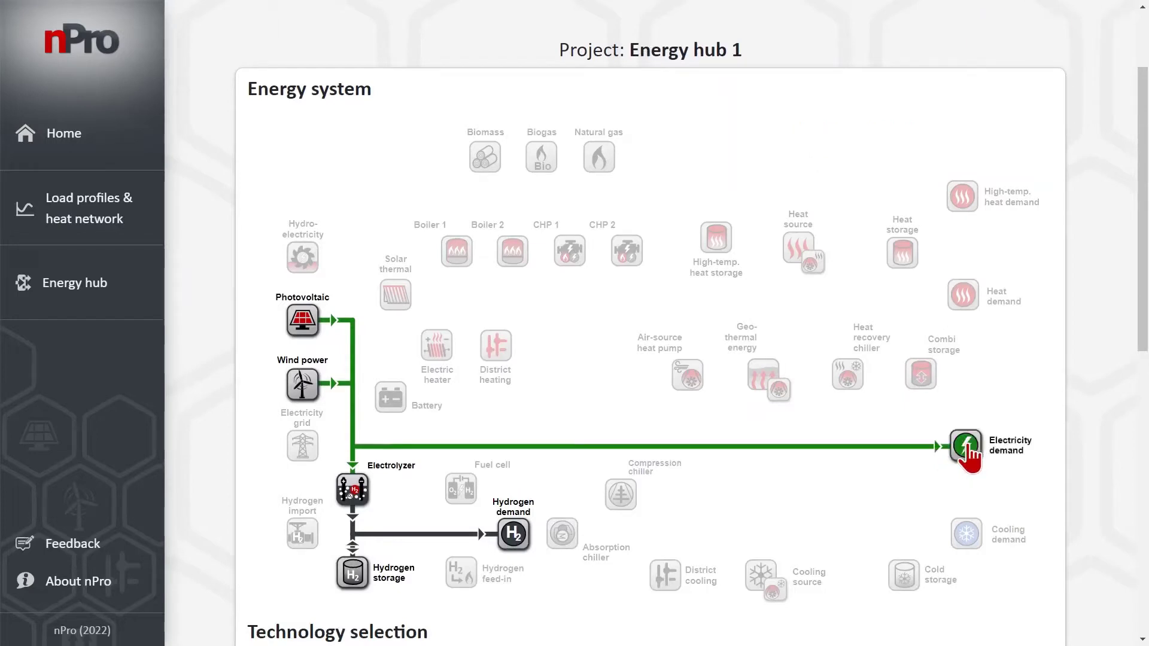
left_click(513, 535)
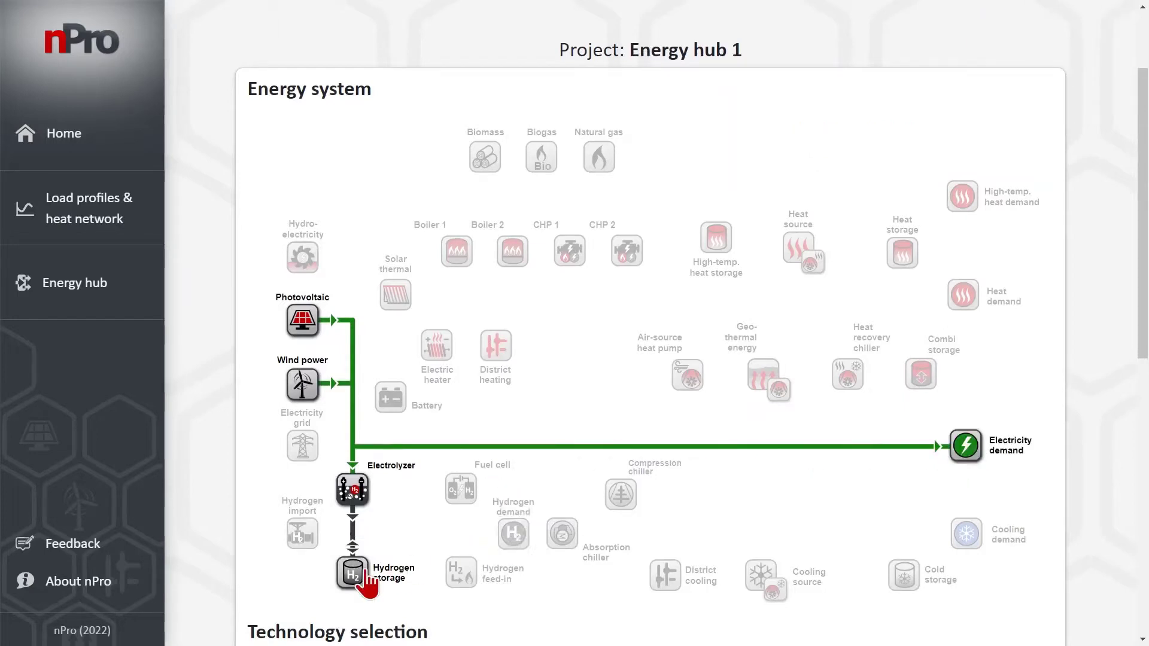
left_click(352, 573)
left_click(356, 500)
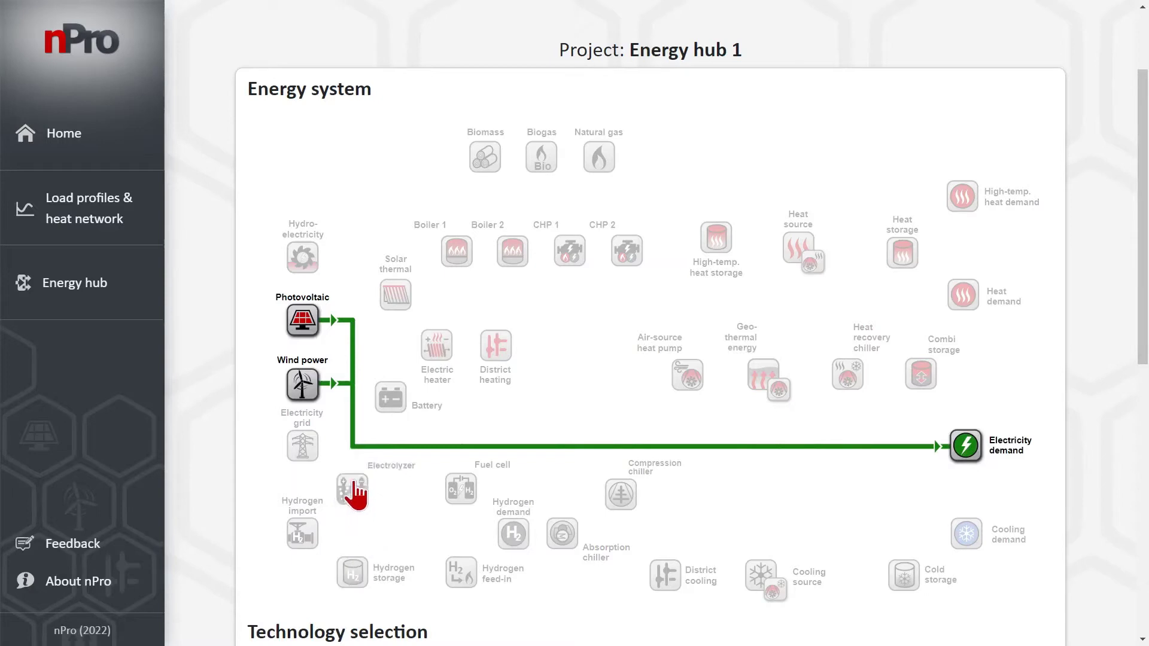
left_click(304, 453)
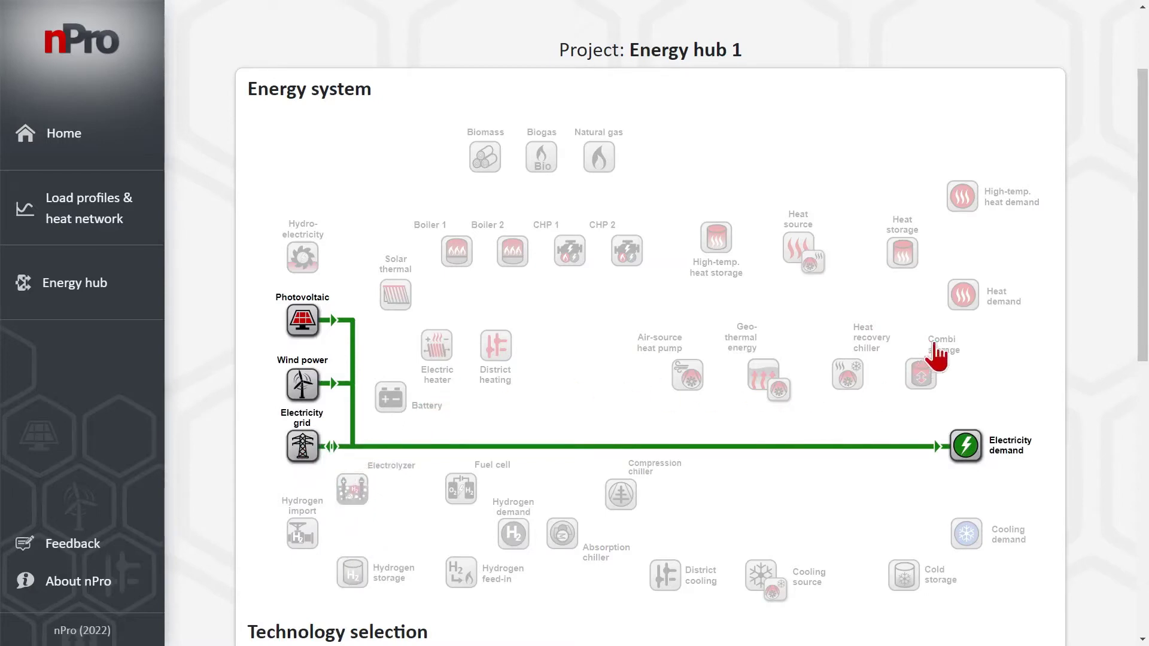
- Add a heat demand supplied by an electric heater
left_click(967, 303)
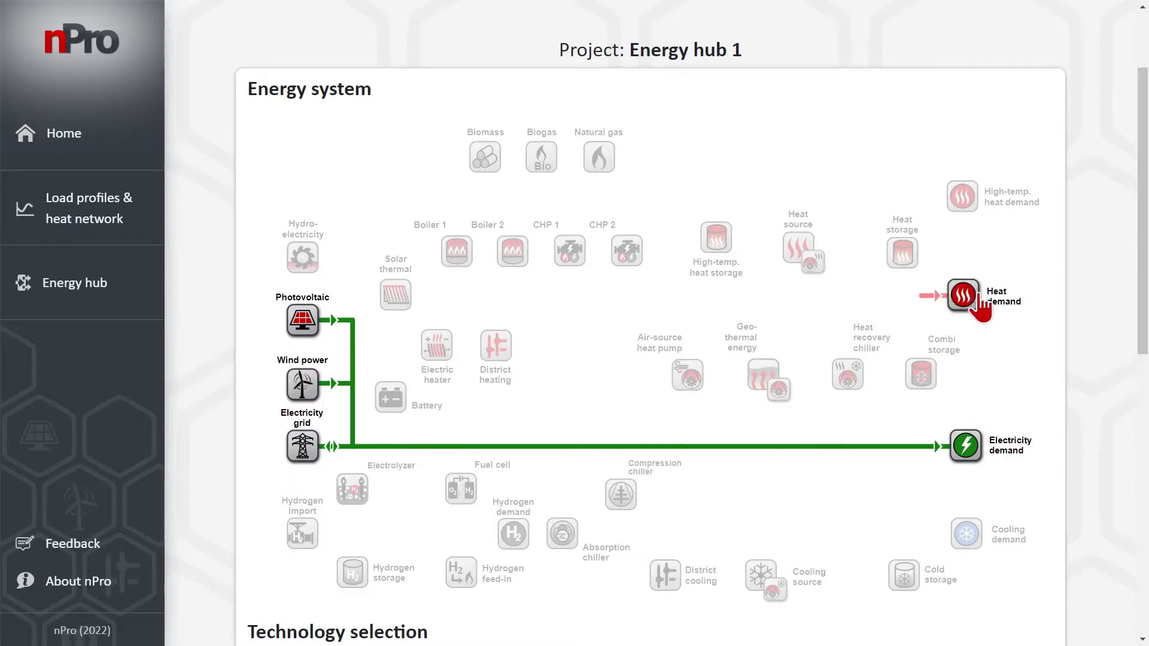
left_click(437, 353)
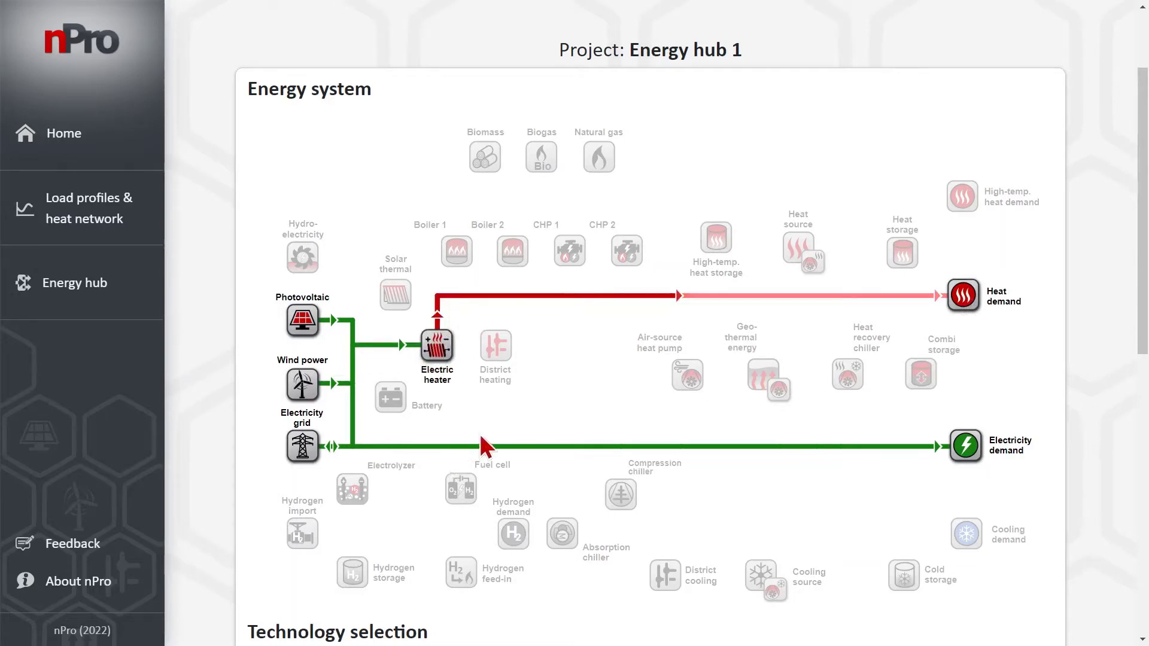
scroll(478, 446, "down", 2)
scroll(481, 446, "down", 2)
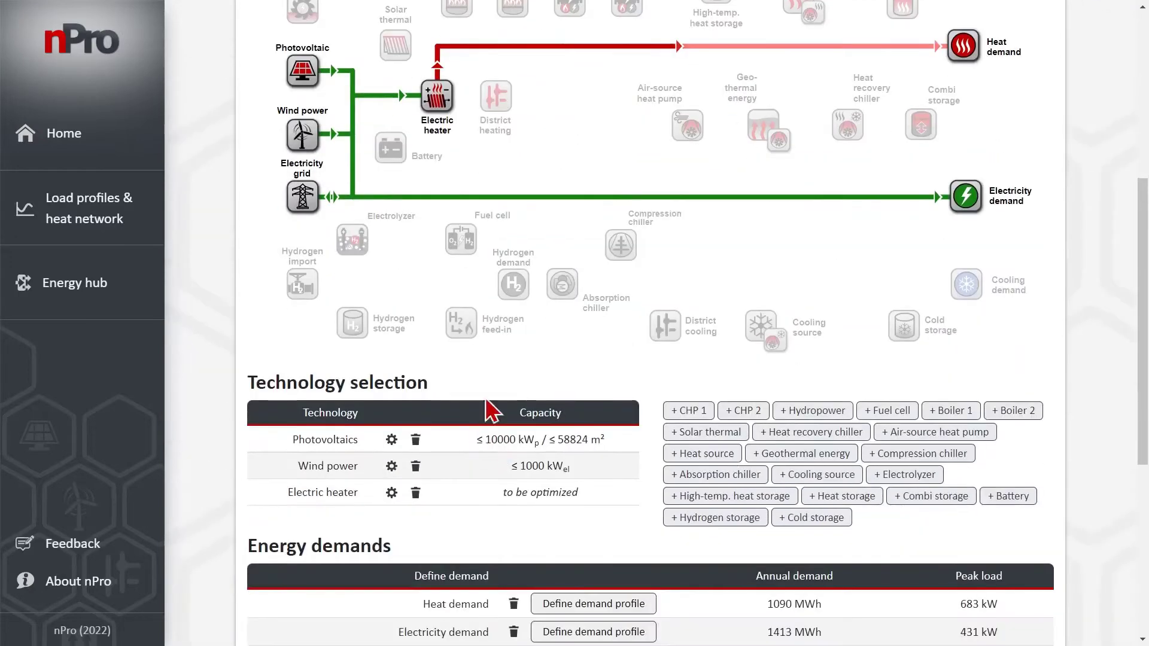
- Calculate the photovoltaic generation profile (1083 full load hours) and confirm the PV settings
left_click(346, 444)
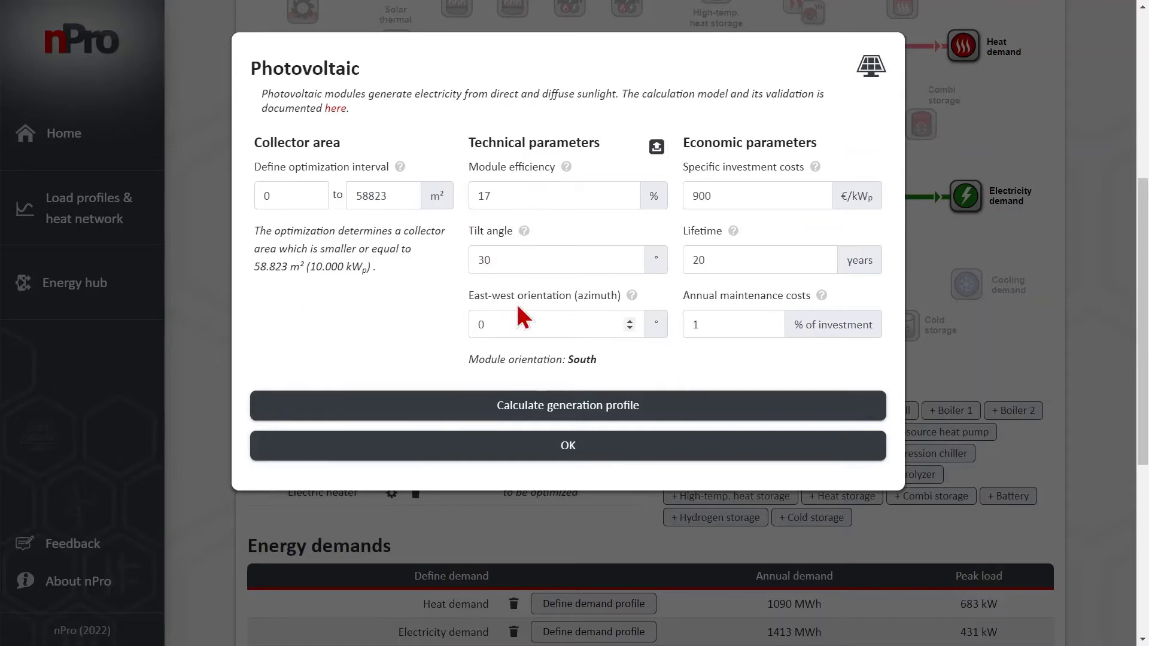
left_click(512, 408)
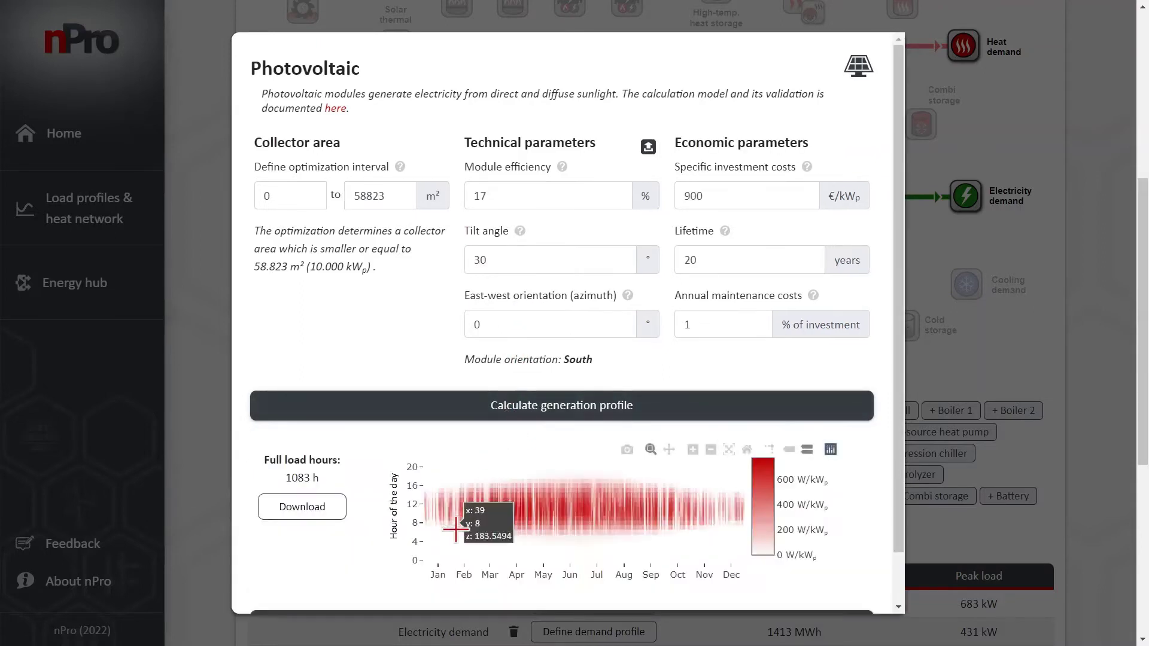
scroll(398, 535, "down", 1)
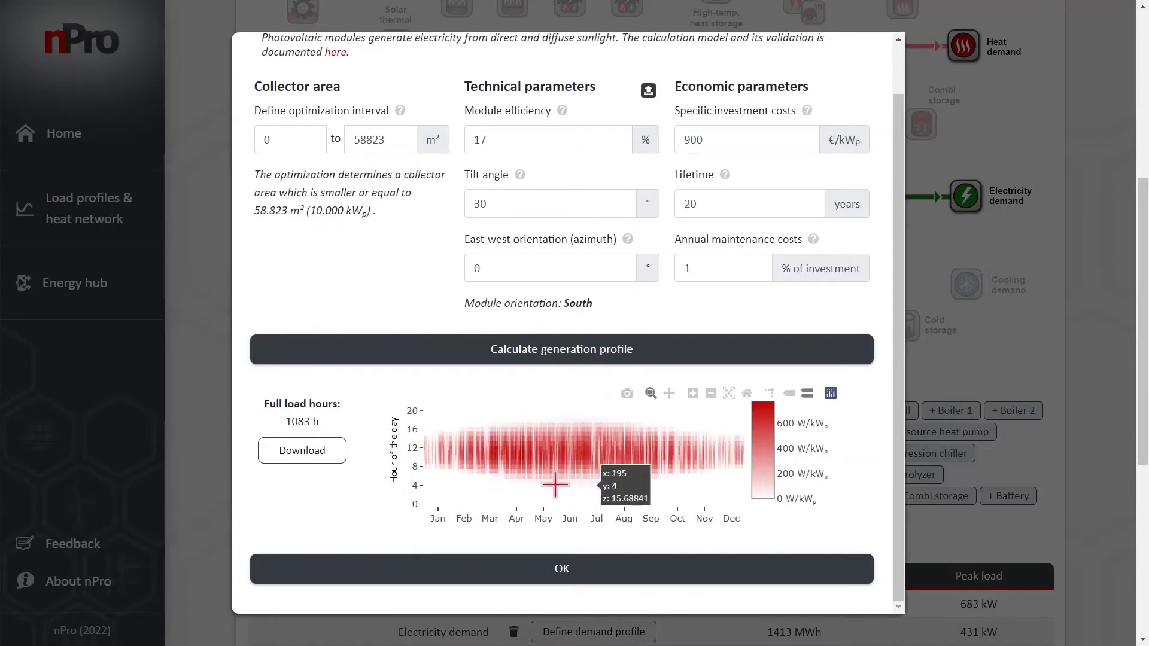
left_click(458, 571)
- Scroll down the project page to the Energy import section with the Electricity grid
scroll(472, 508, "down", 2)
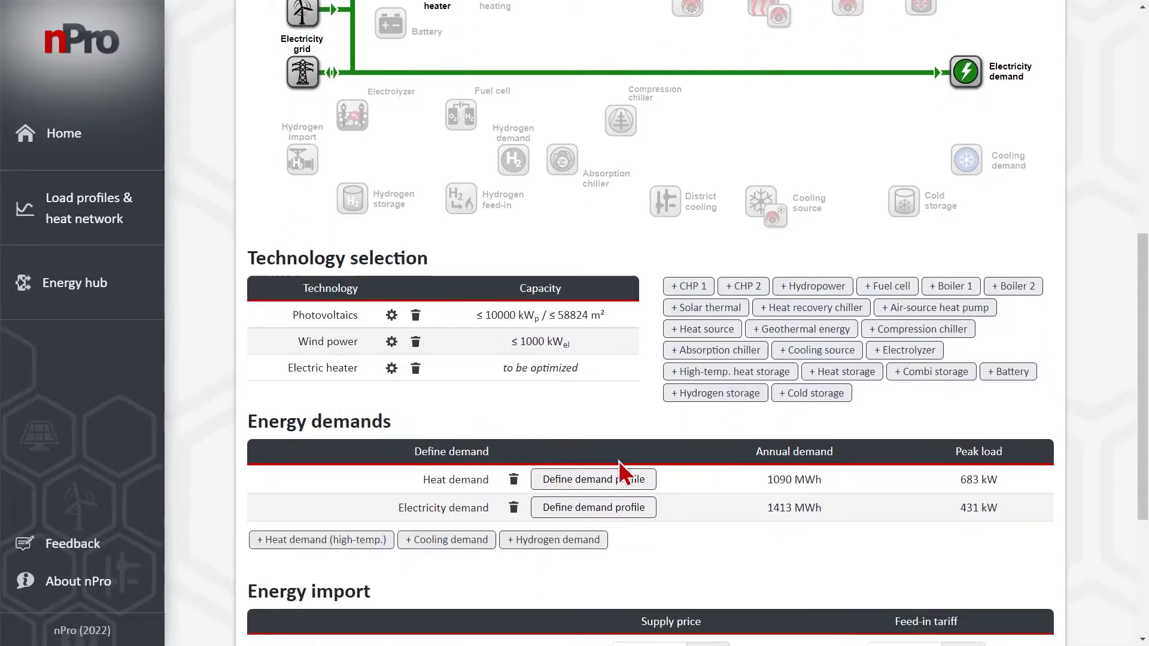
scroll(650, 456, "down", 1)
scroll(650, 461, "down", 2)
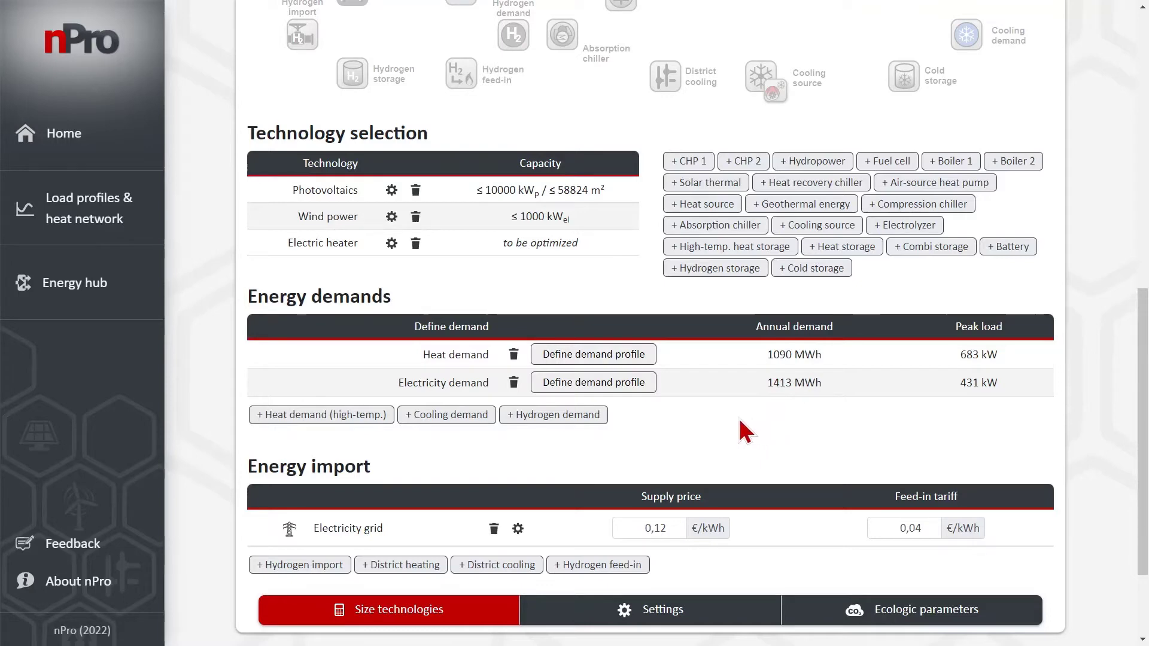
scroll(738, 416, "down", 2)
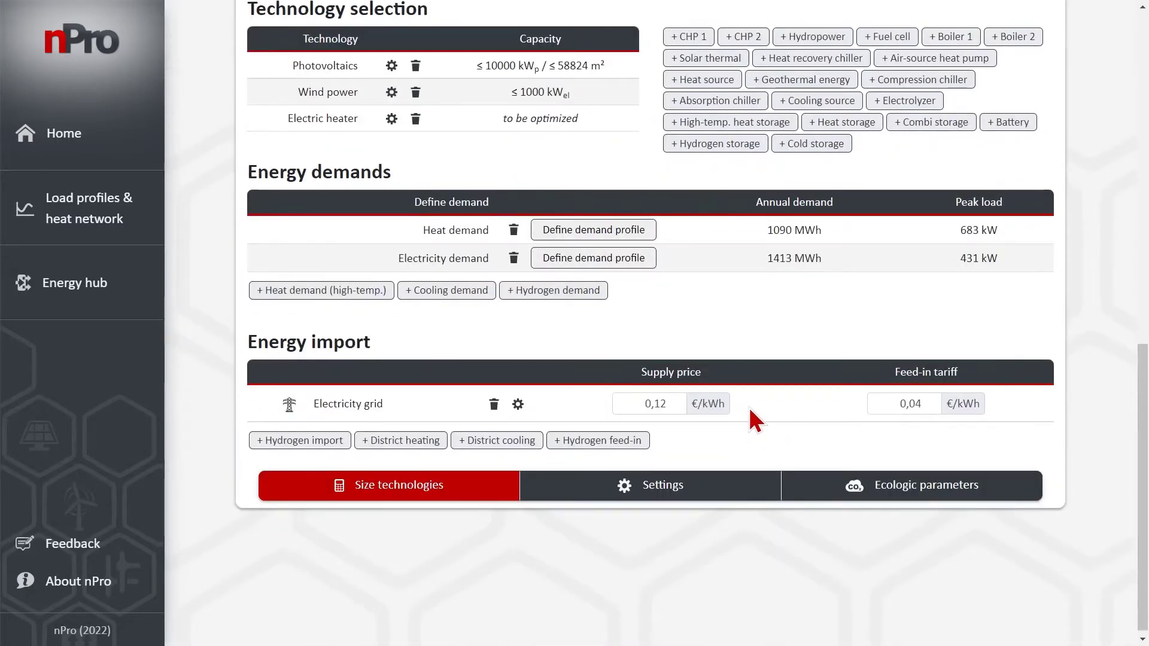
- Confirm the Electricity grid settings with grid capacity left unlimited
left_click(518, 405)
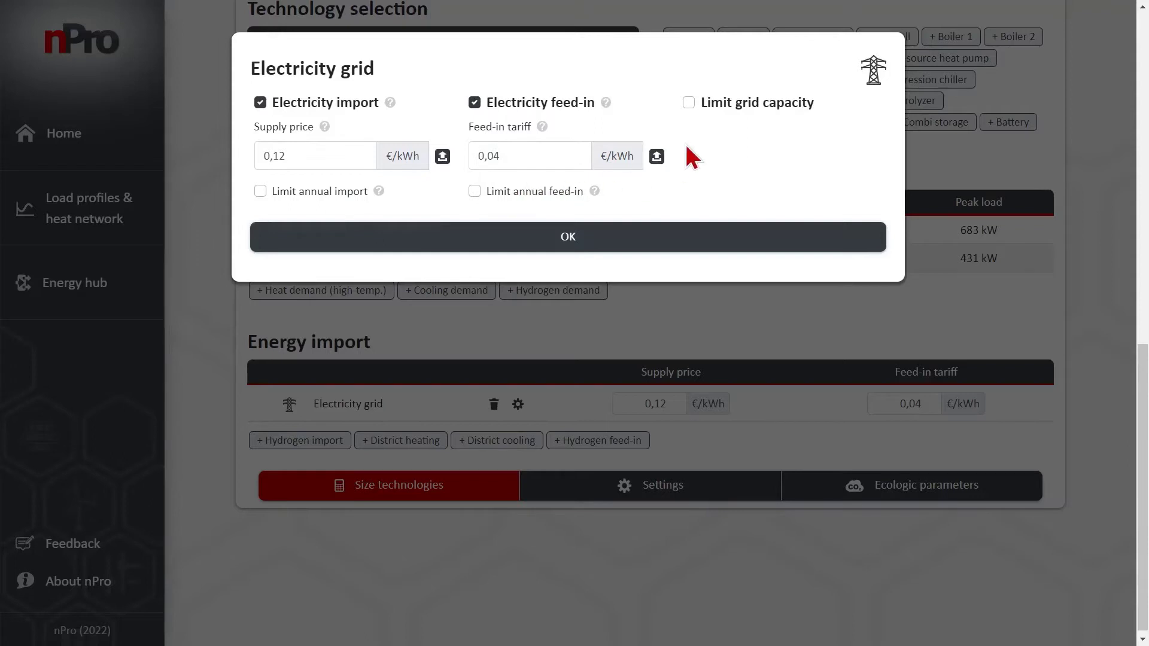
left_click(750, 108)
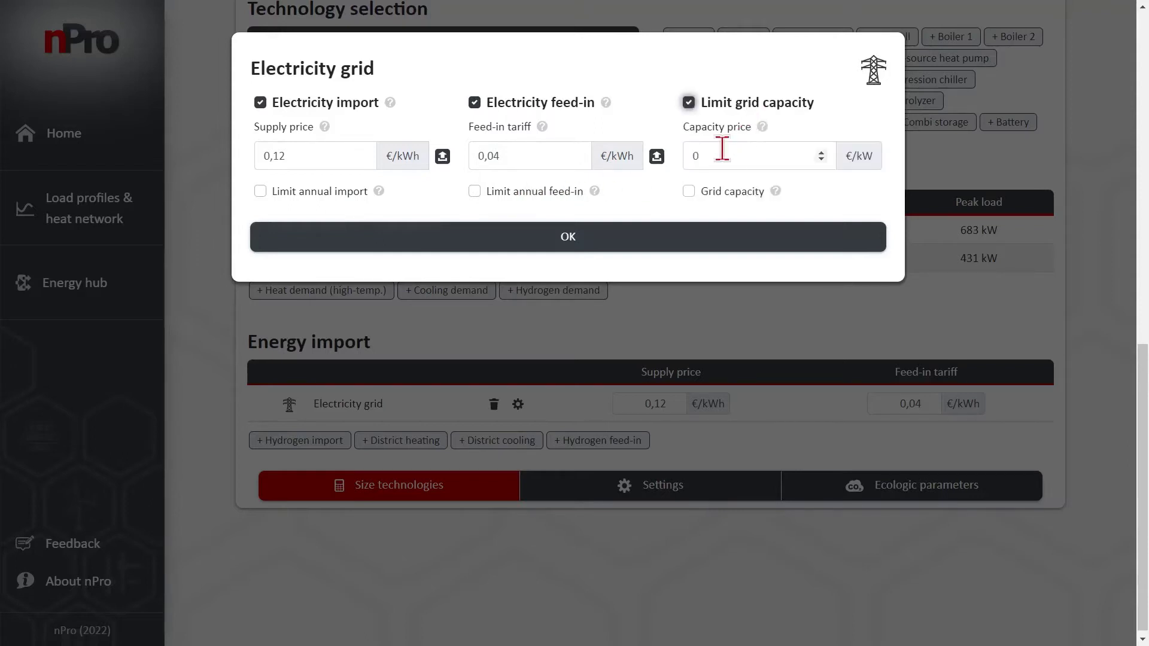
left_click(720, 190)
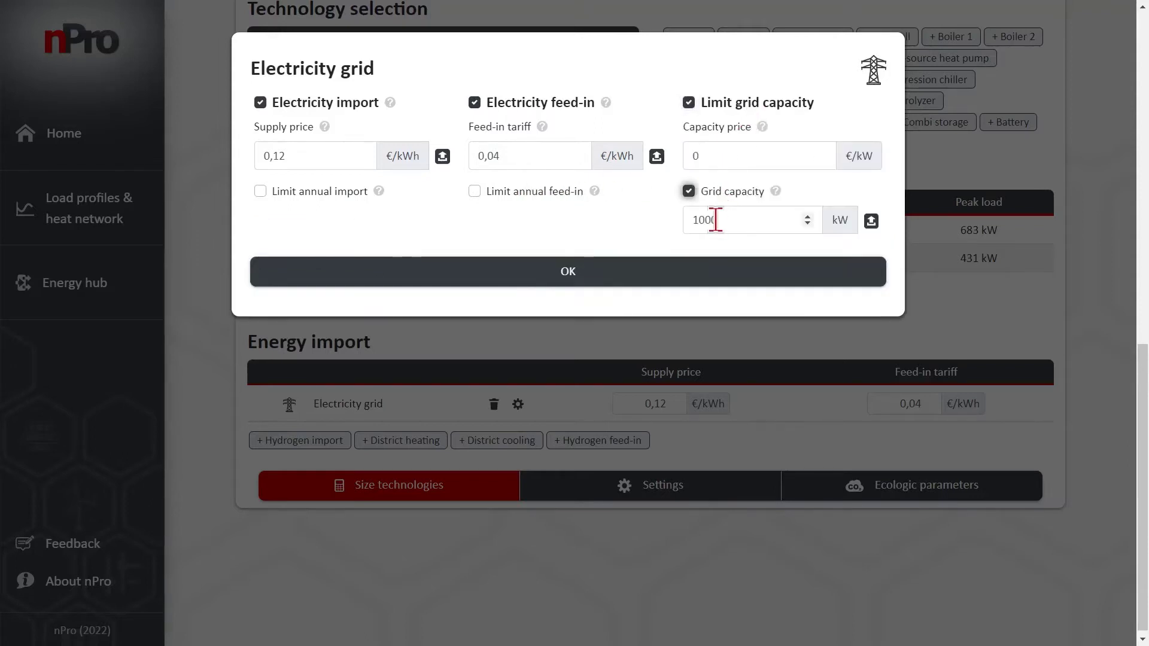
left_click(727, 191)
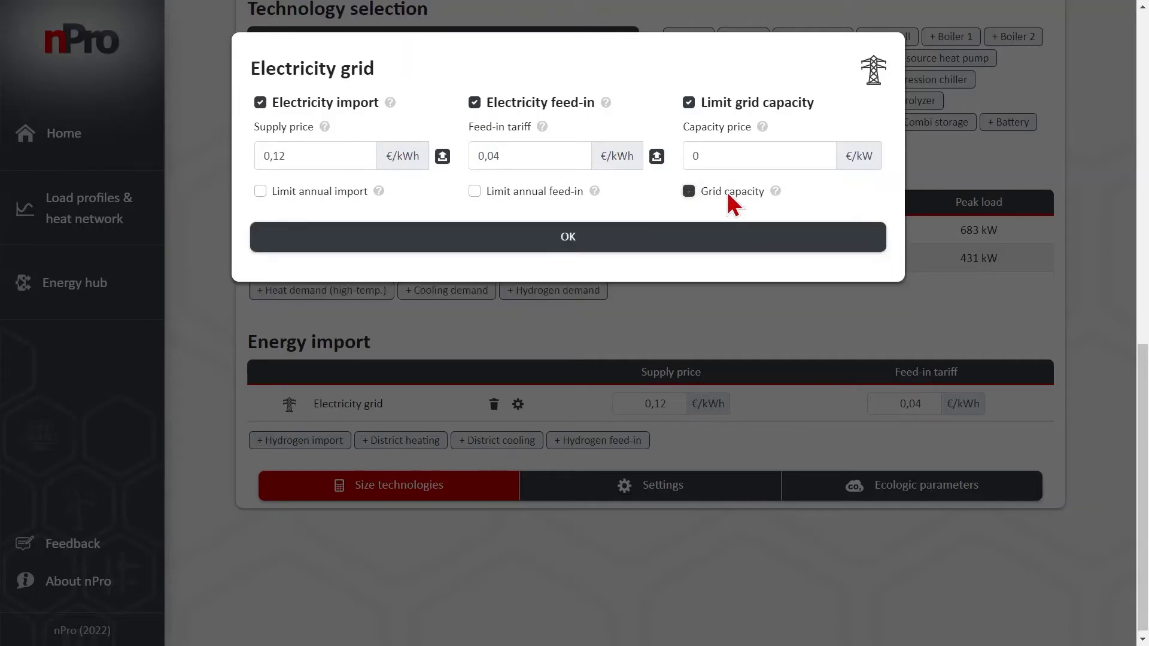
left_click(730, 102)
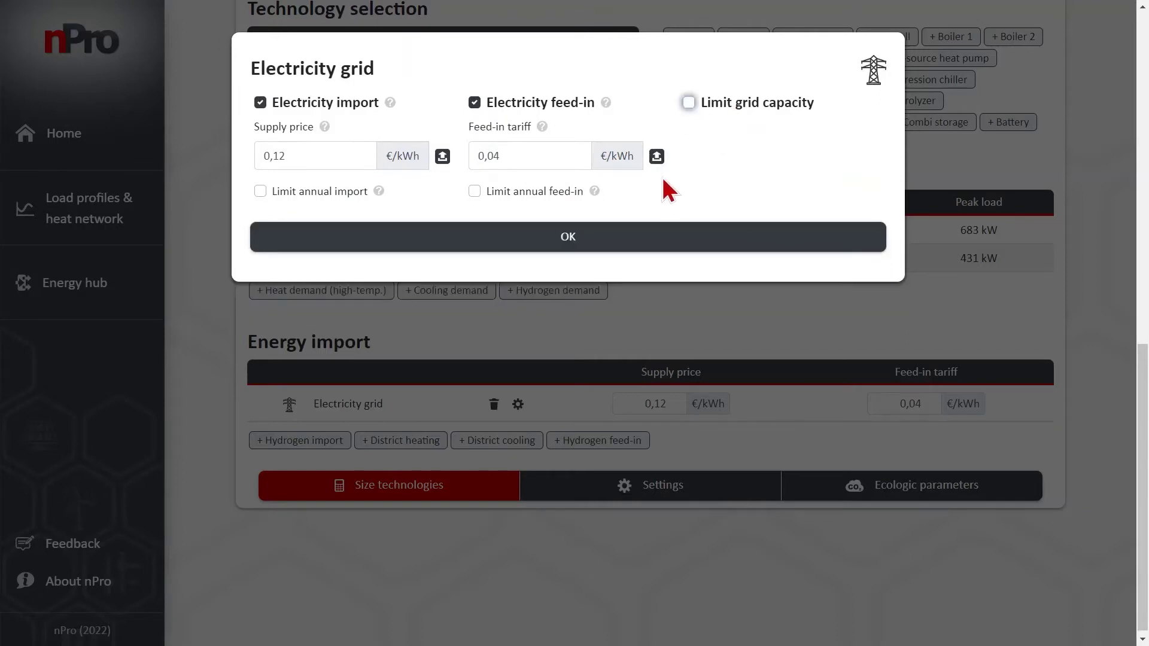
left_click(630, 246)
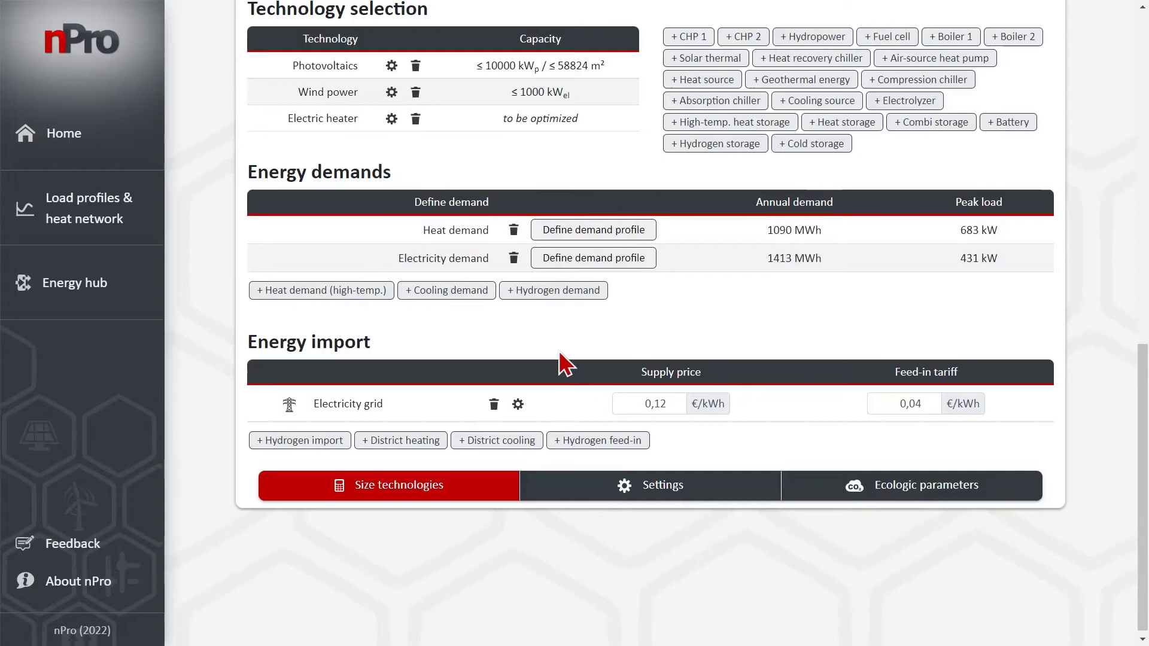
- Auto-size technologies: 300 kWp photovoltaics, 1000 kWel wind power, 683 kWth electric heater
left_click(461, 486)
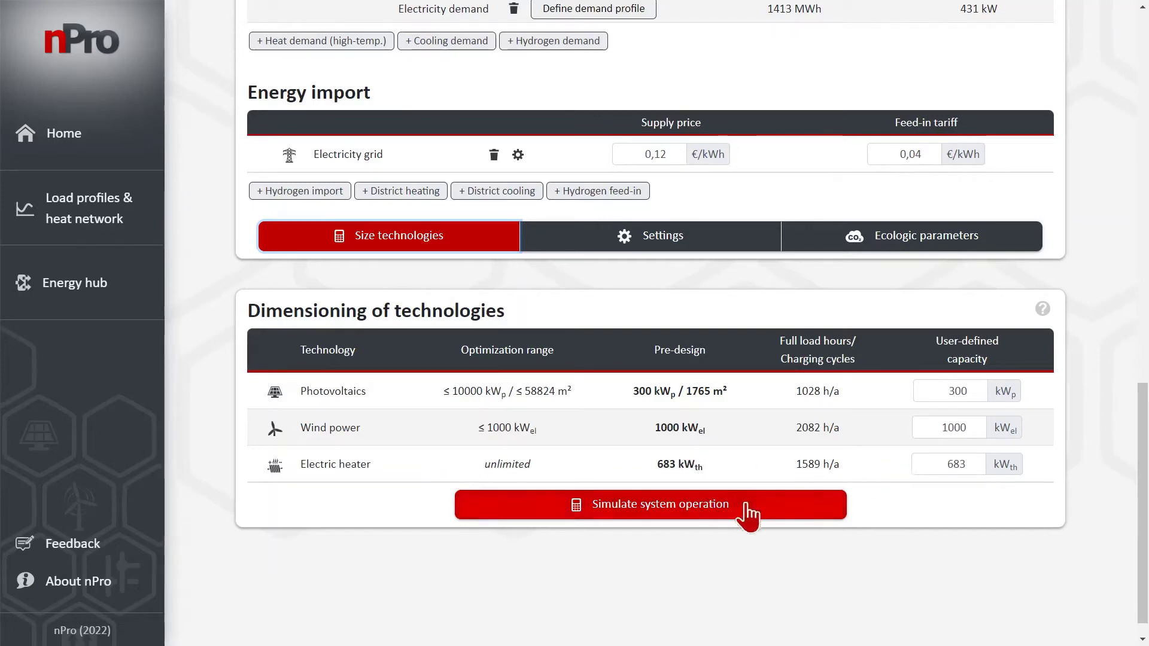
- Set the photovoltaic capacity to 400 kWp and run the system operation simulation
double_click(978, 384)
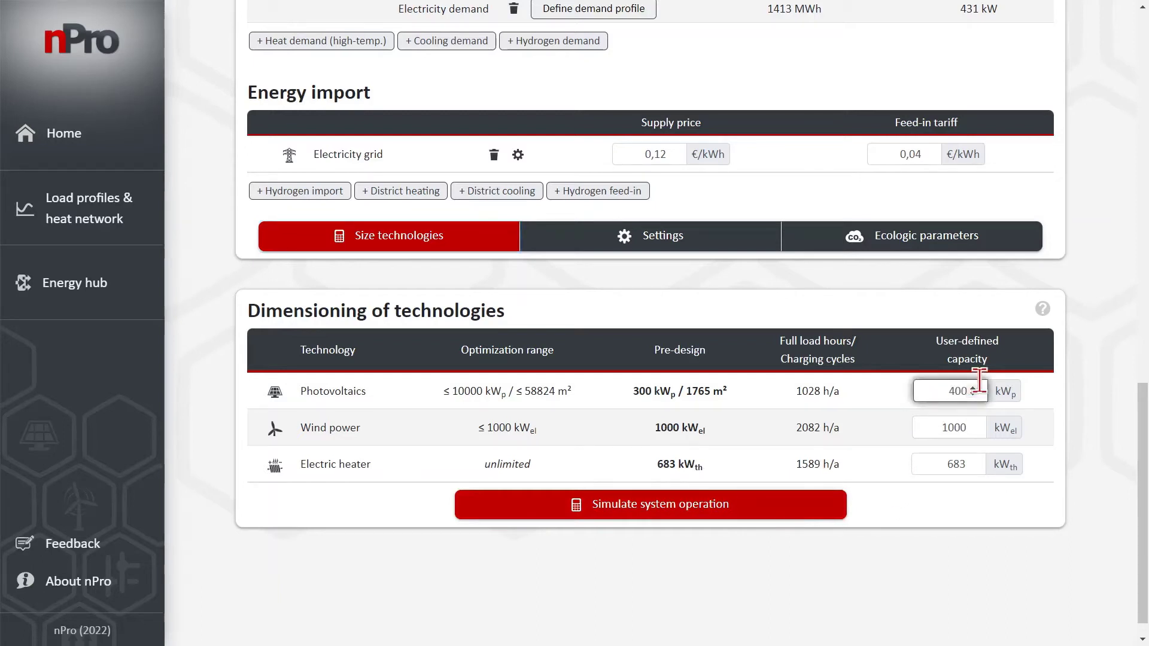
left_click(895, 514)
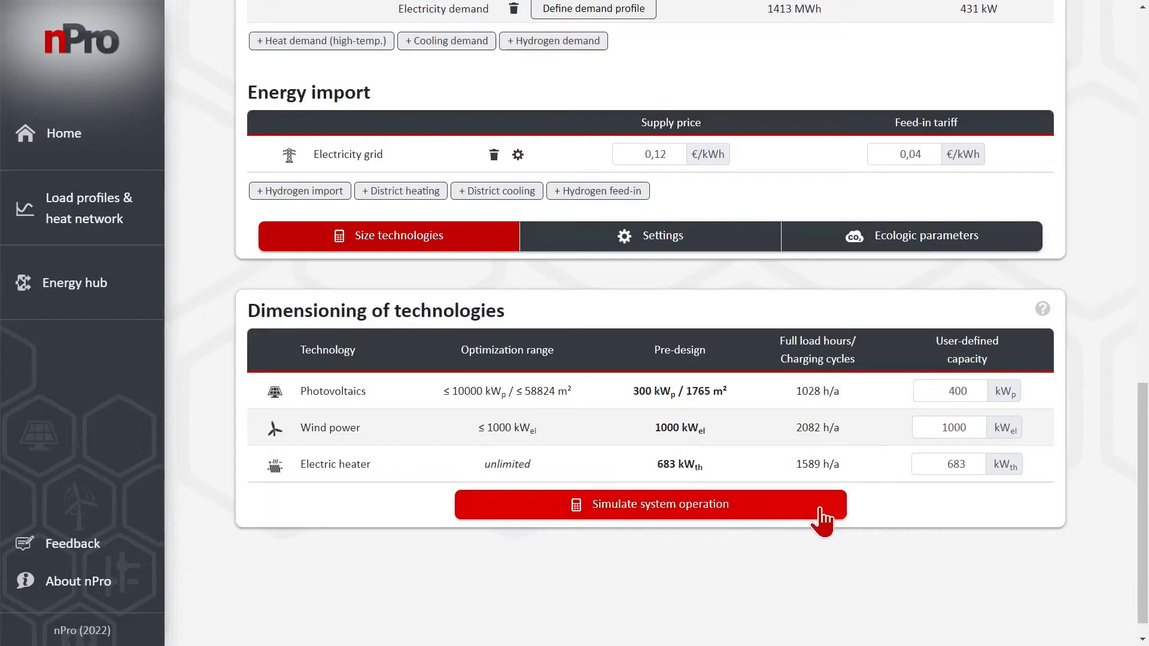
left_click(740, 510)
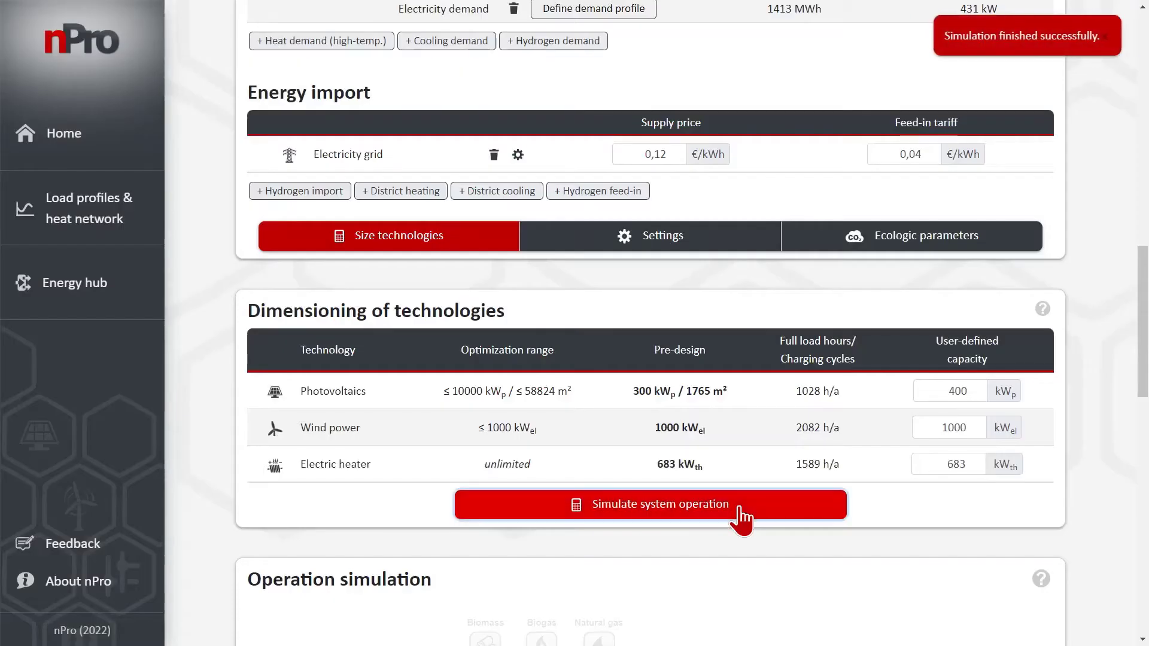
- Scroll to the Operation visualization showing monthly PV generation of 433 MWh
scroll(736, 441, "down", 5)
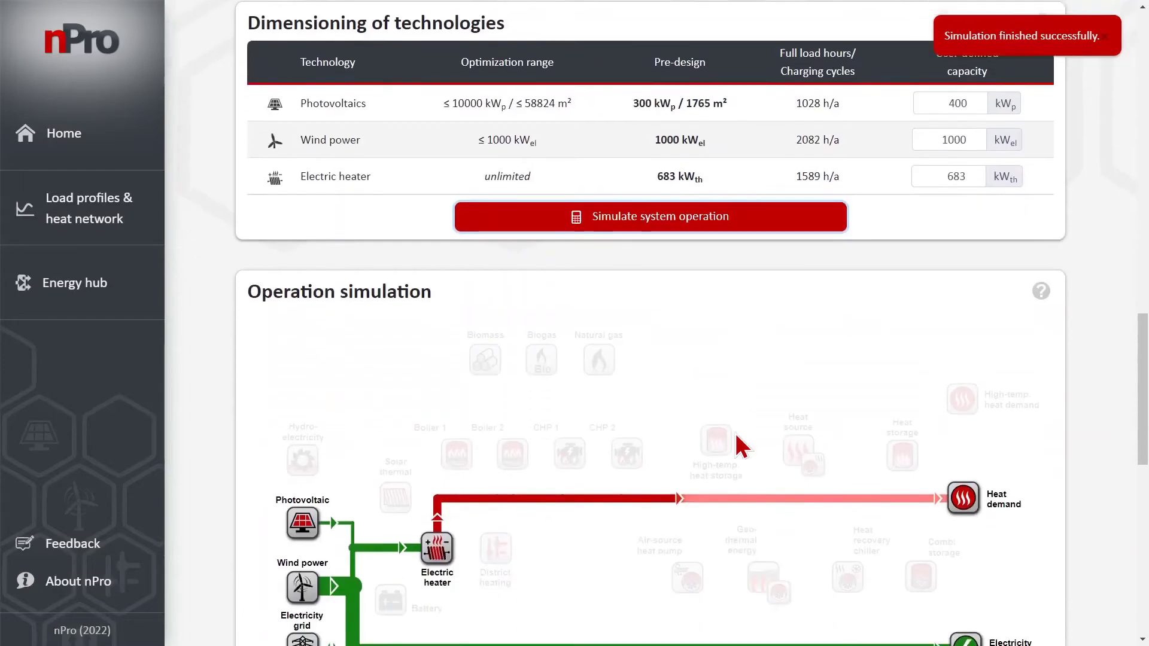
scroll(711, 407, "down", 2)
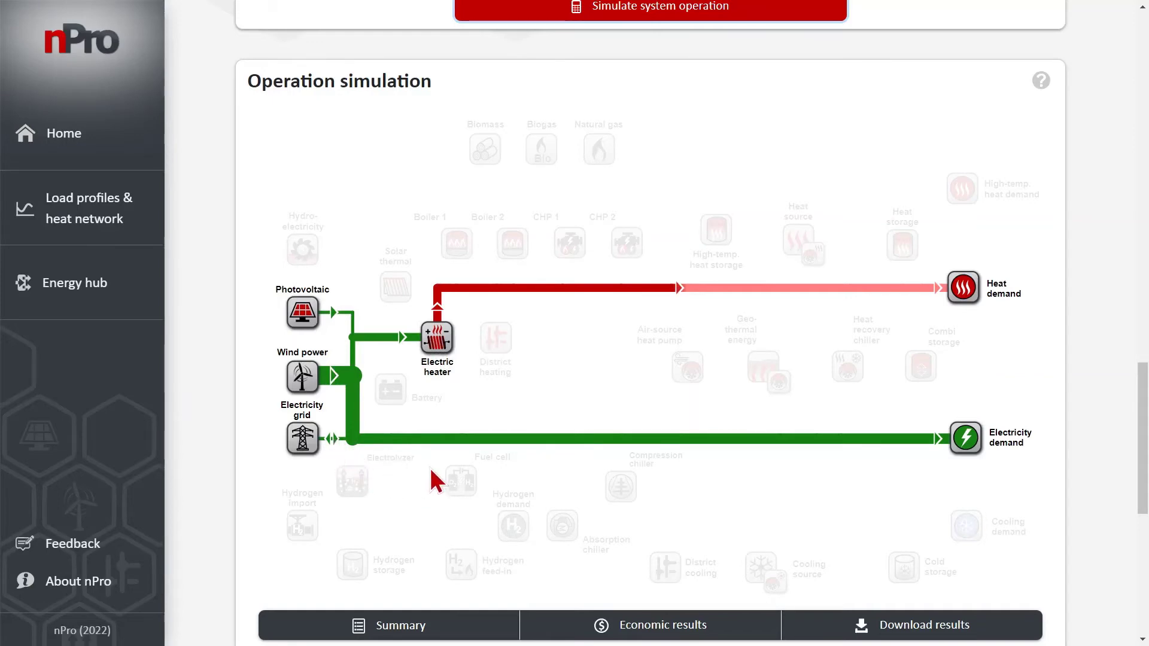
scroll(429, 465, "down", 2)
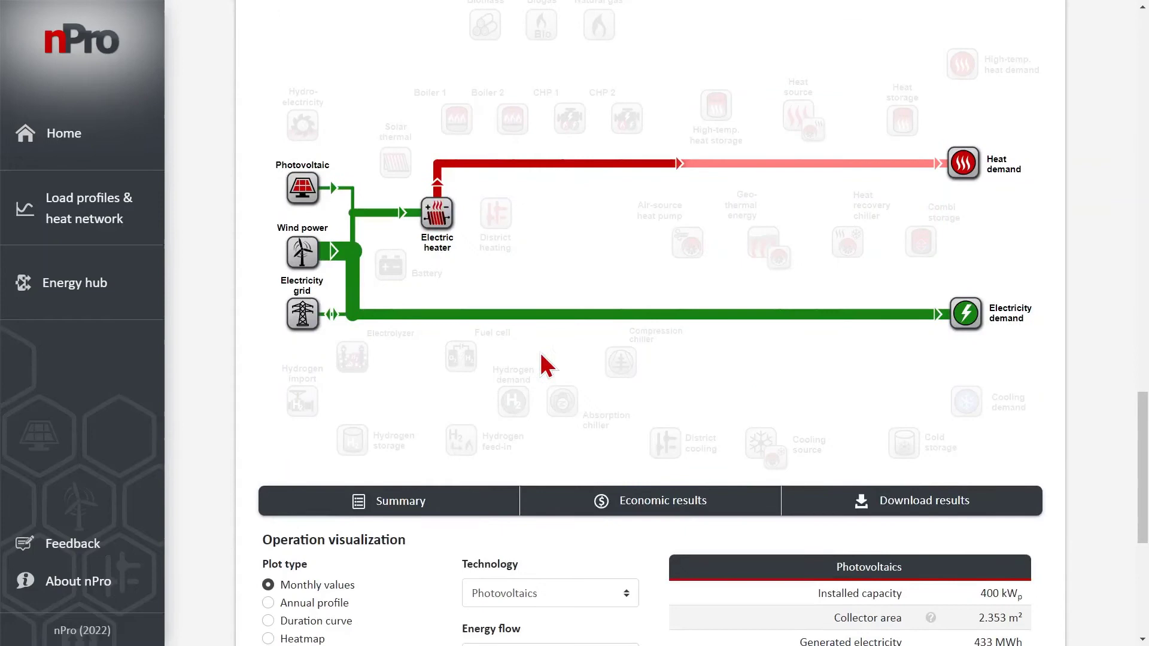
mouse_move(555, 316)
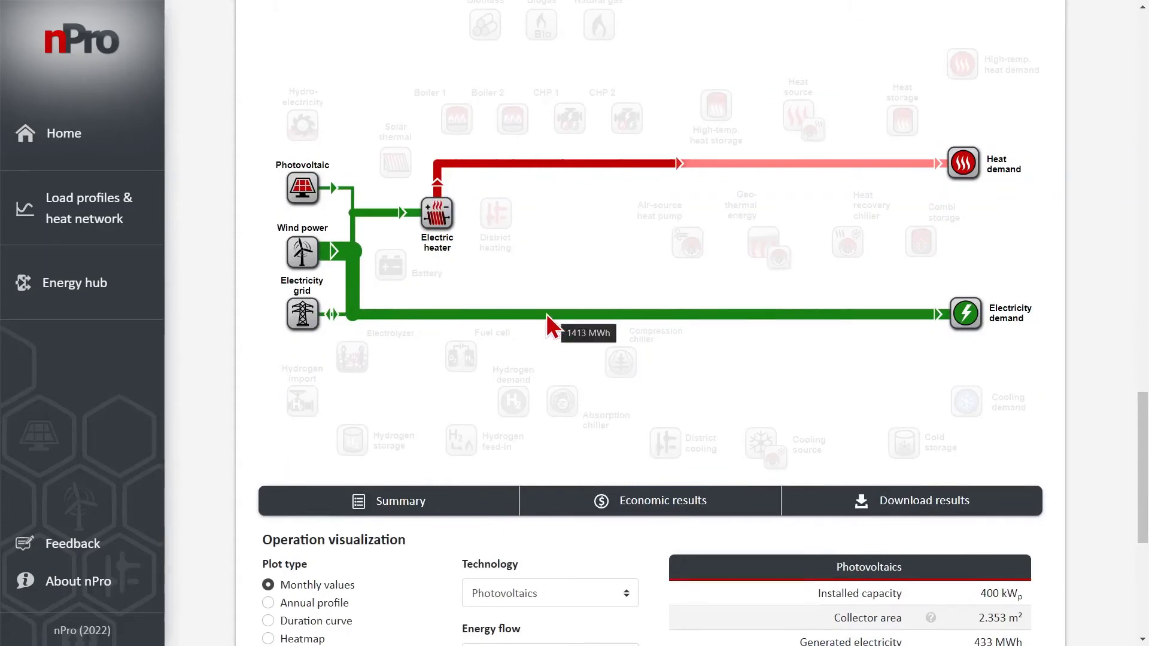
scroll(546, 353, "down", 2)
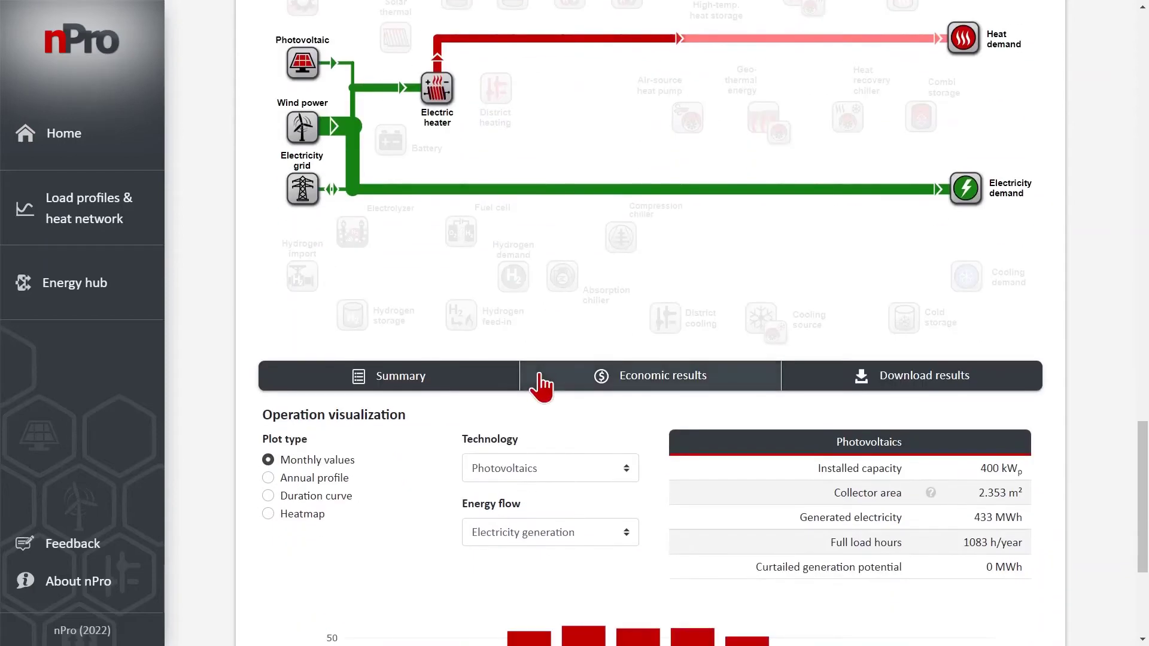
scroll(405, 359, "down", 2)
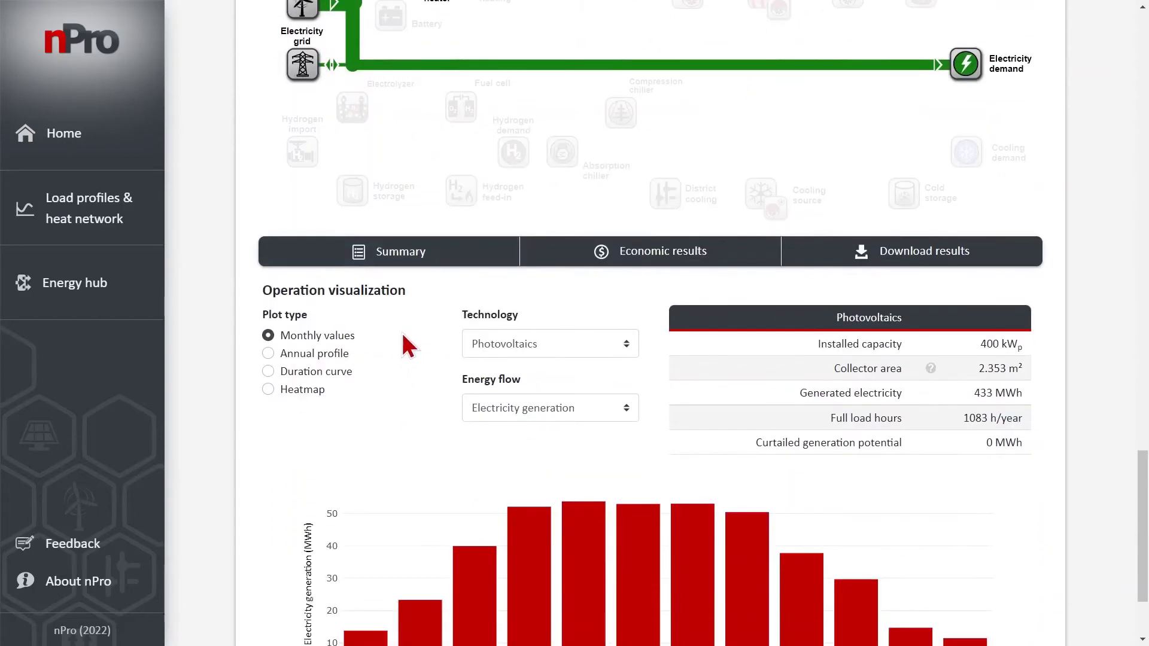
- Plot PV as a heatmap, zoom wind power's annual profile, then show the electric heater's profile
scroll(418, 343, "down", 2)
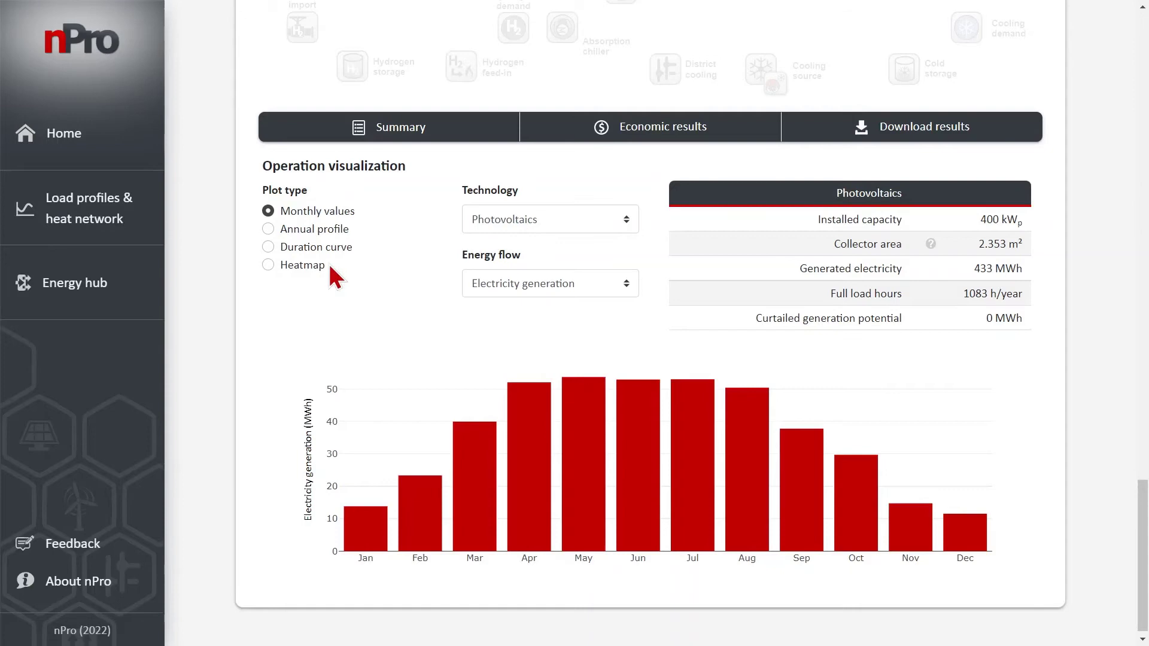
left_click(303, 265)
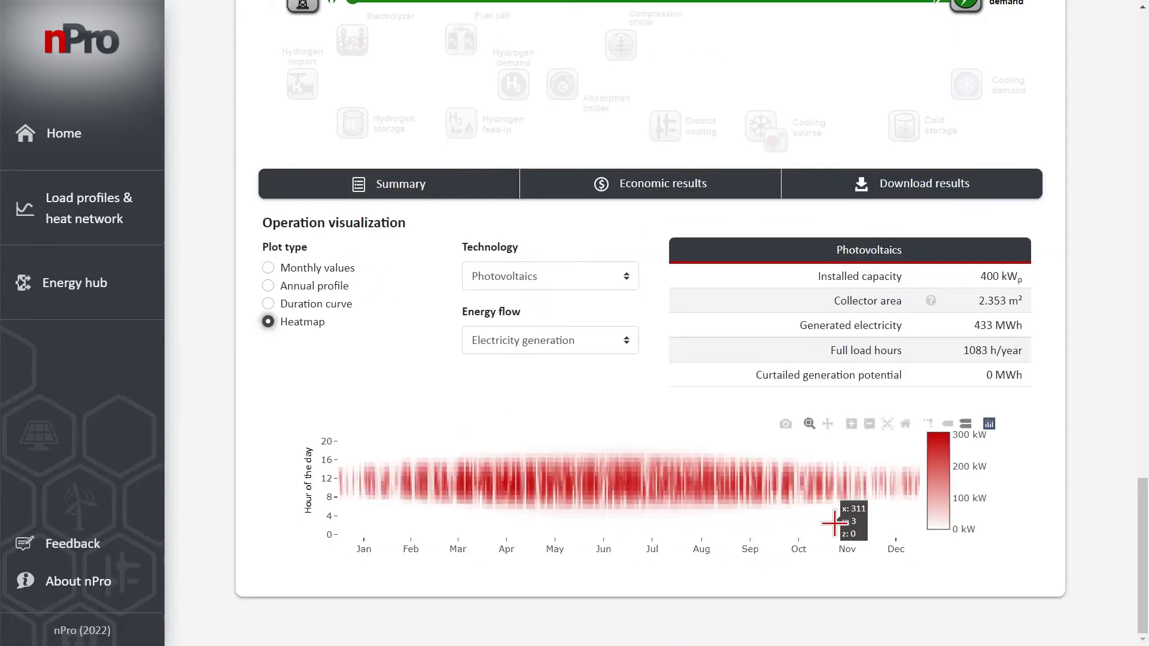
left_click(580, 272)
left_click(556, 312)
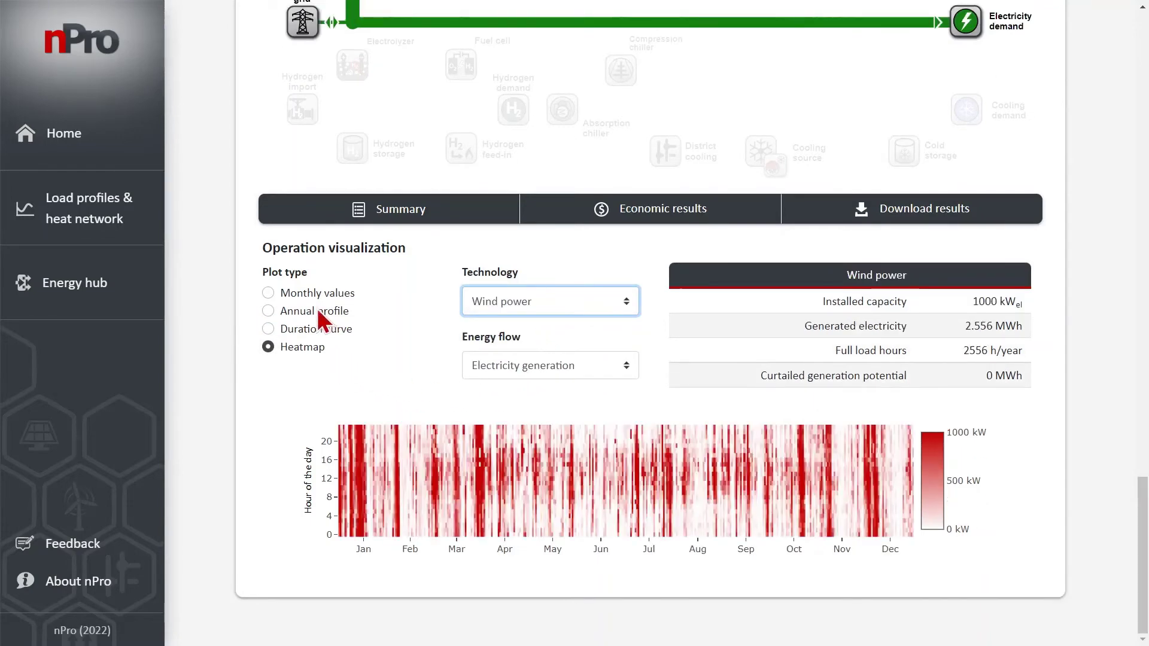
left_click(317, 309)
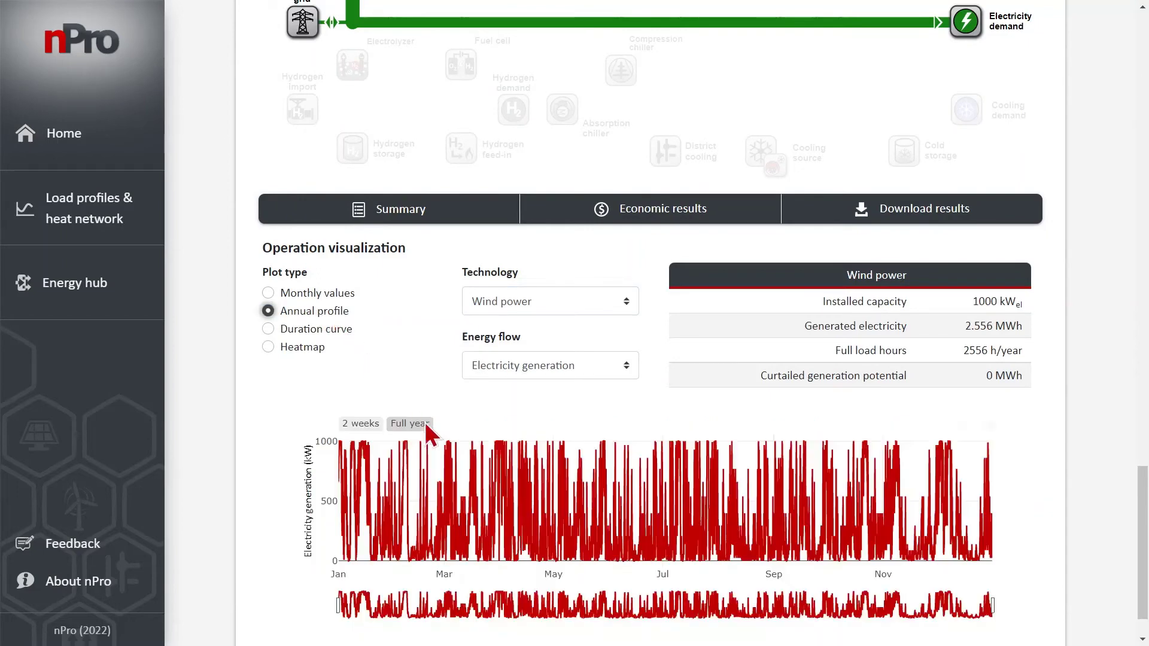
left_click_drag(440, 472, 483, 477)
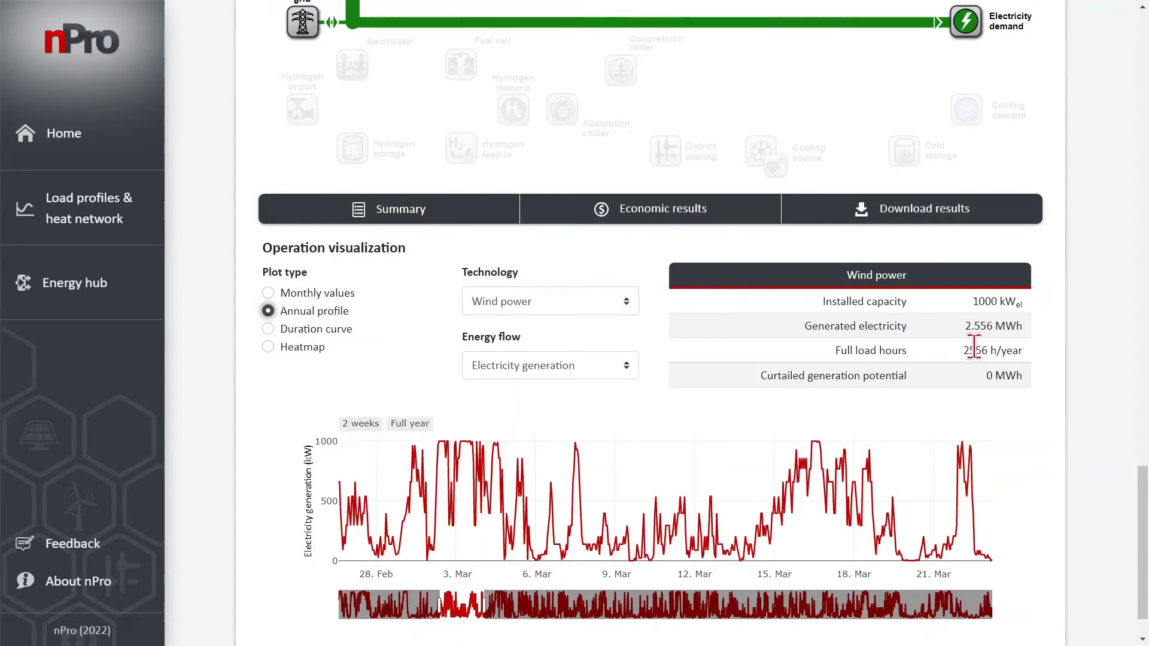
left_click(569, 301)
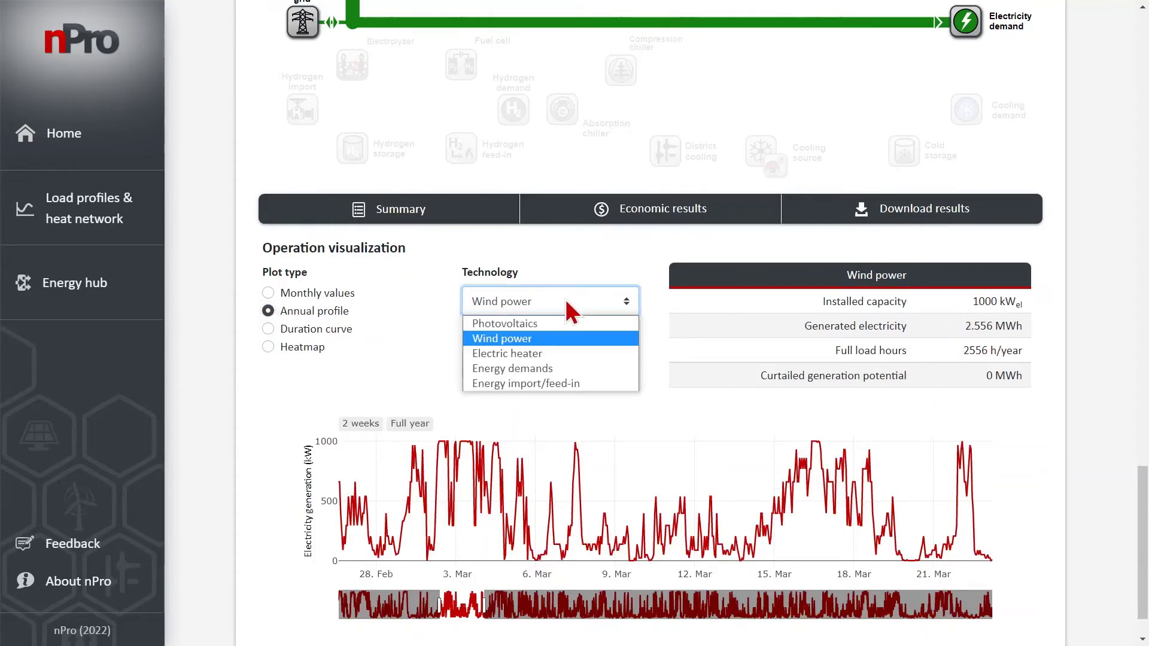
left_click(547, 354)
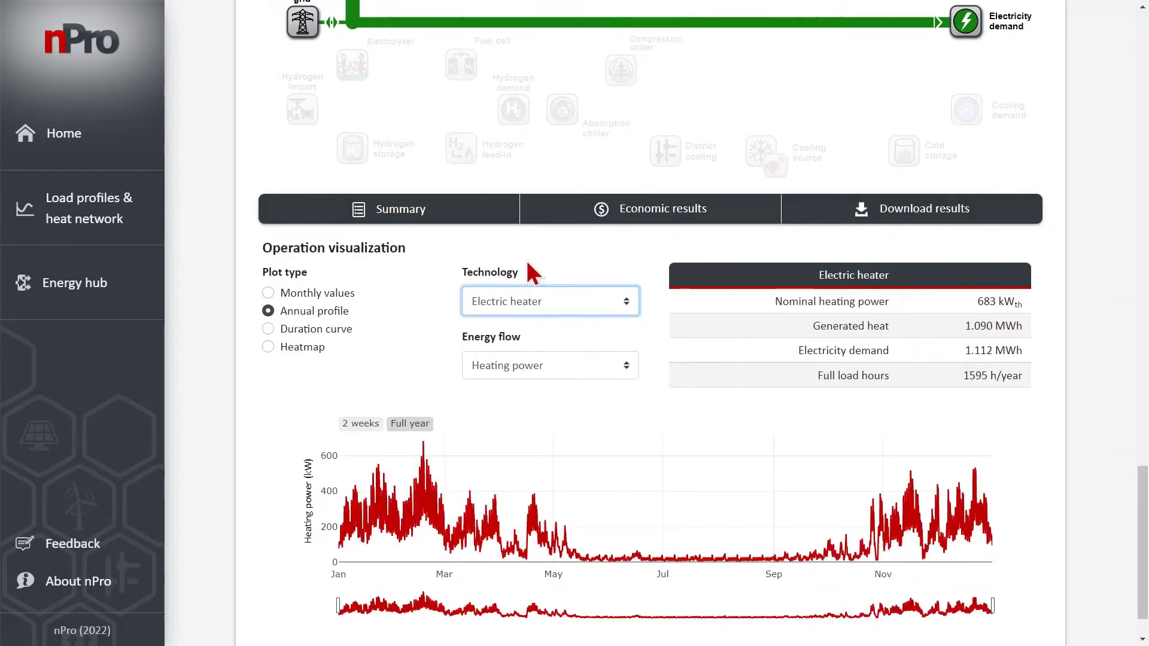
left_click(450, 212)
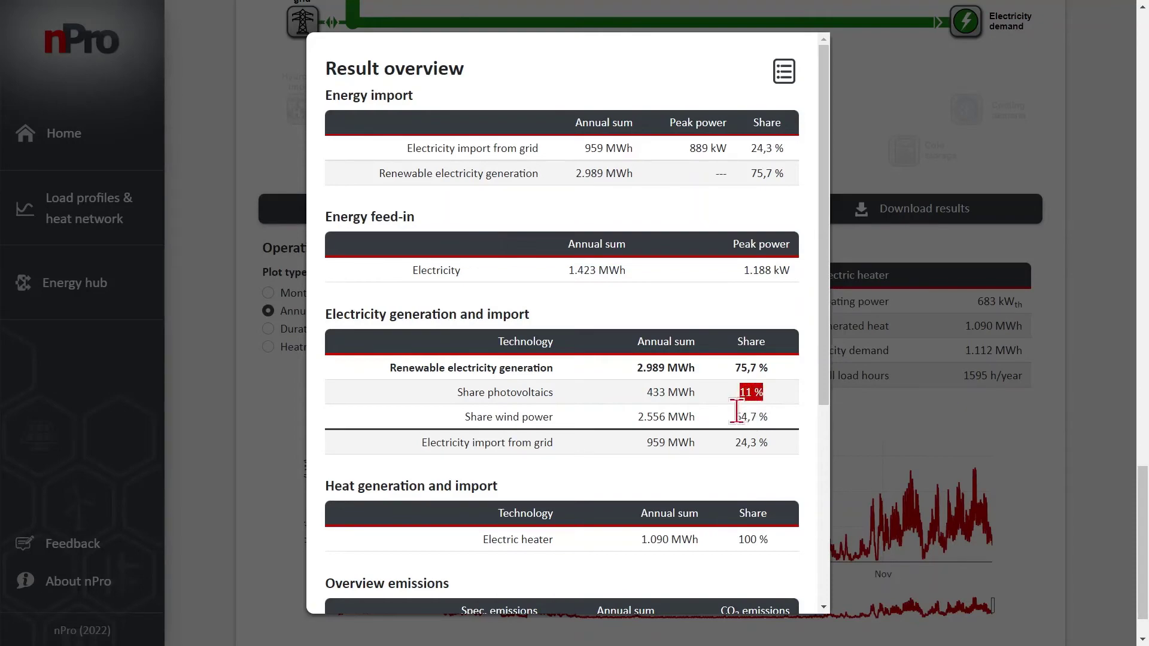
left_click_drag(739, 414, 757, 413)
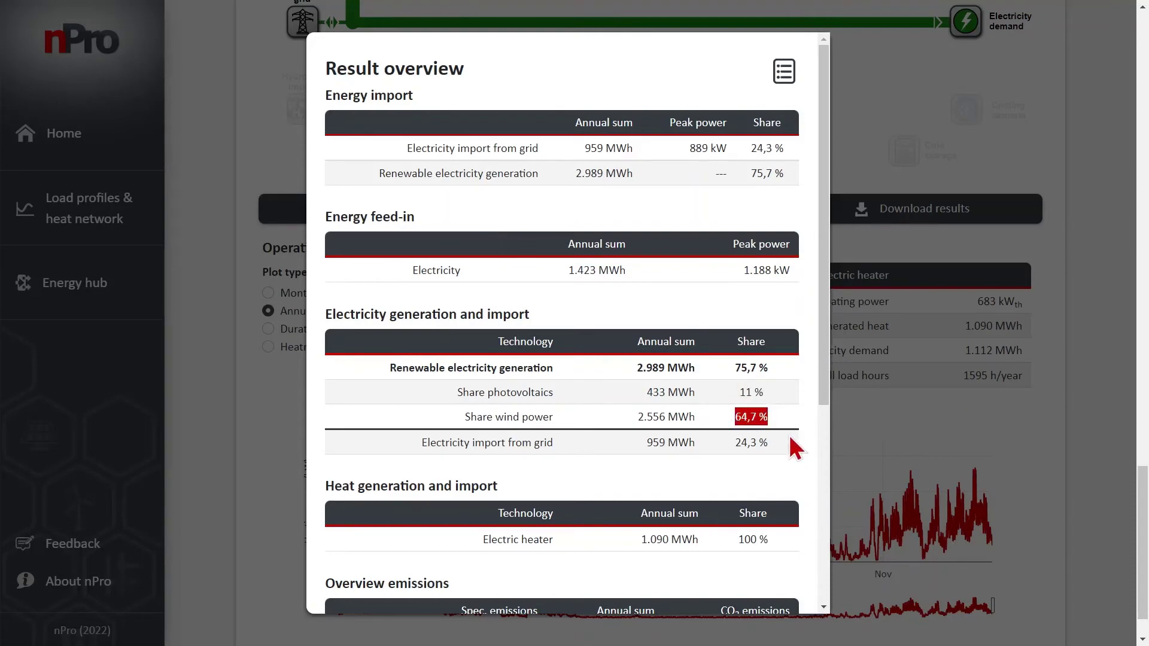
scroll(753, 385, "down", 2)
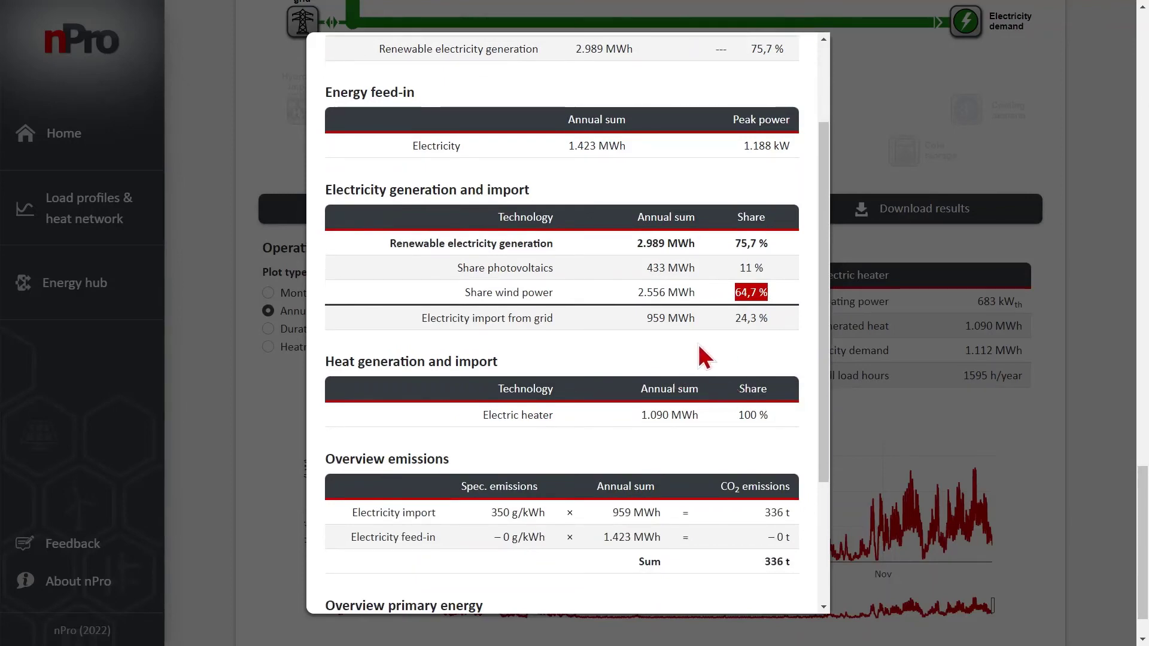
scroll(706, 350, "down", 2)
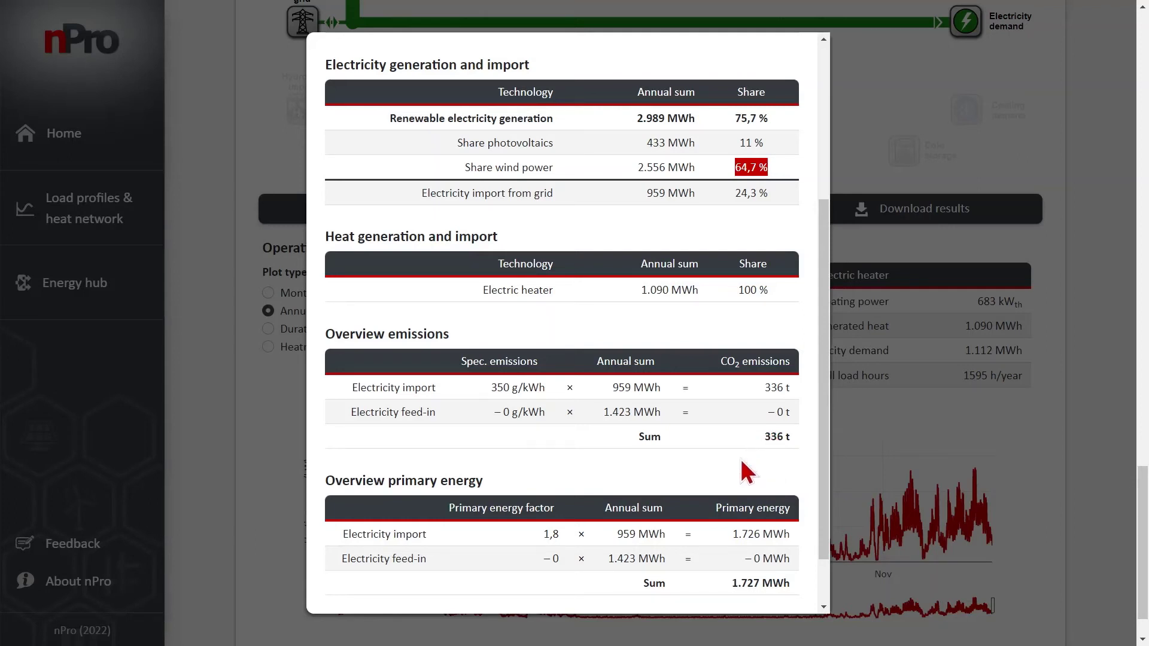
scroll(729, 450, "down", 2)
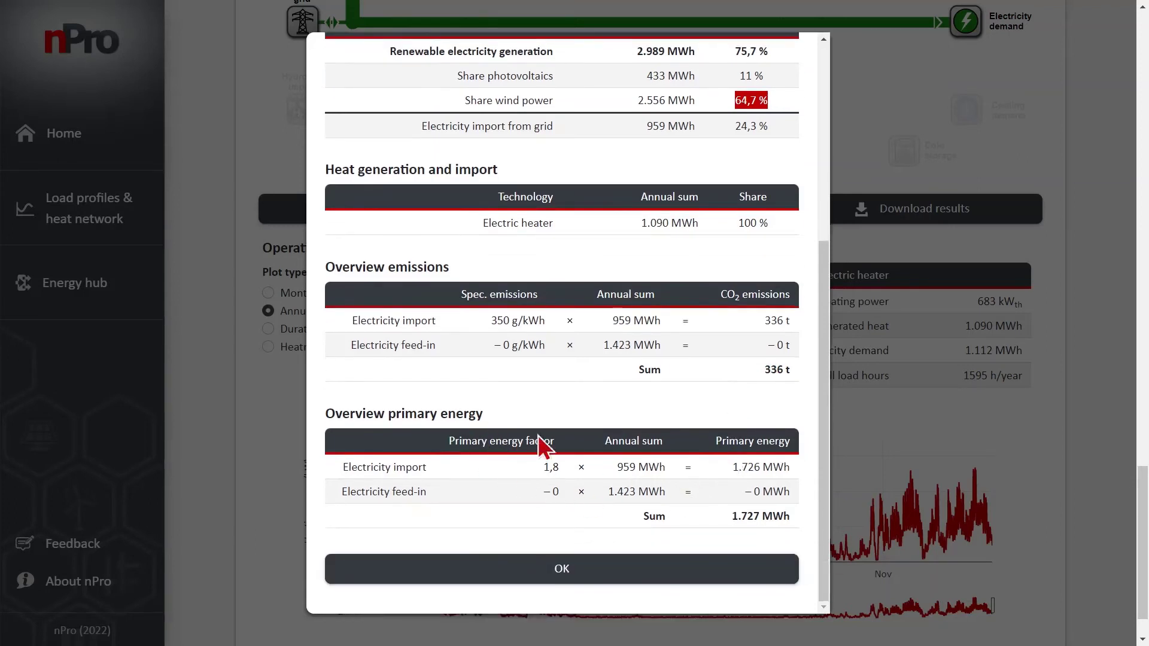
- Open the economic results and scroll to revenues of 448.520 €/a, heat at 0,10 €/kWh
left_click(670, 571)
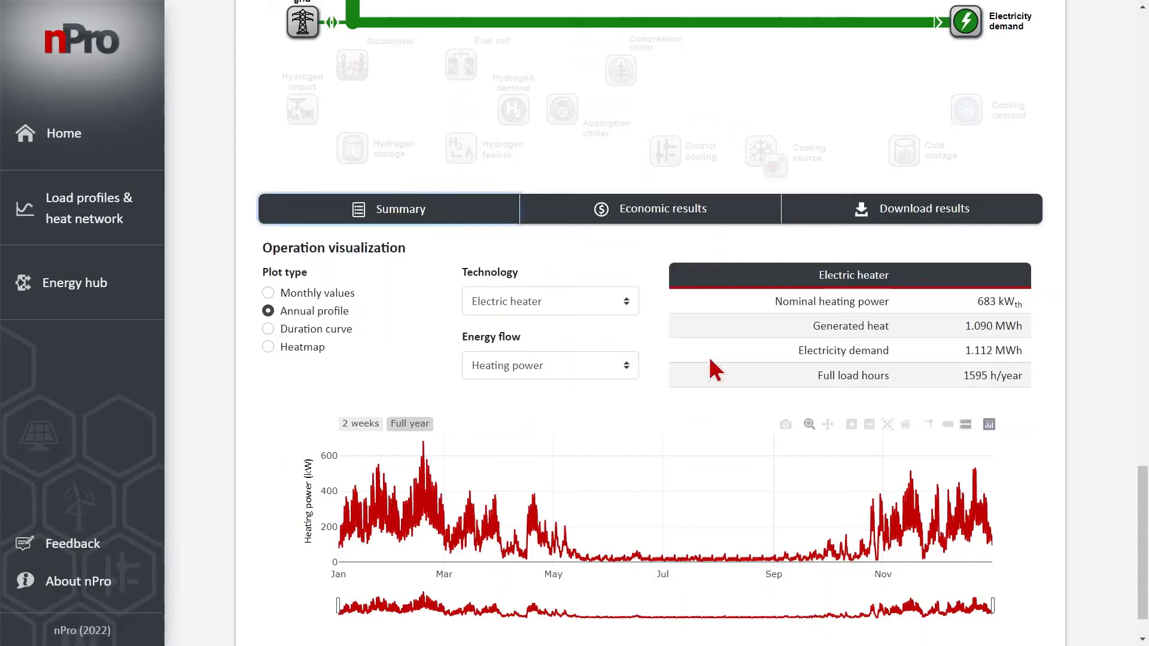
left_click(726, 221)
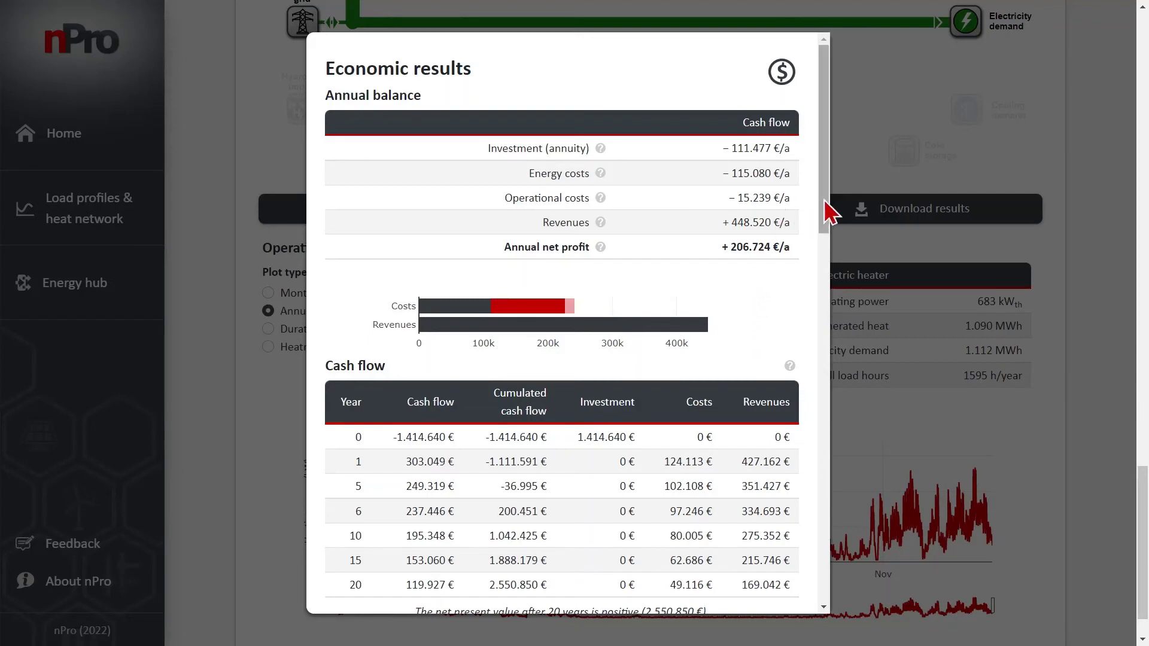
left_click_drag(828, 210, 823, 293)
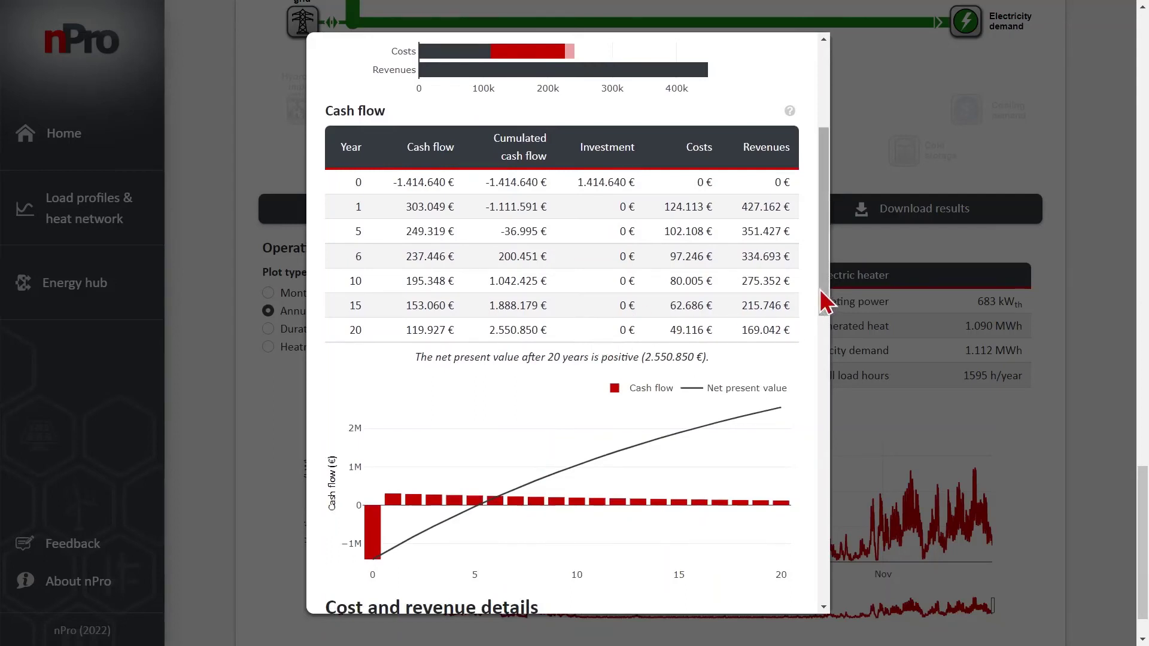
left_click_drag(823, 305, 811, 336)
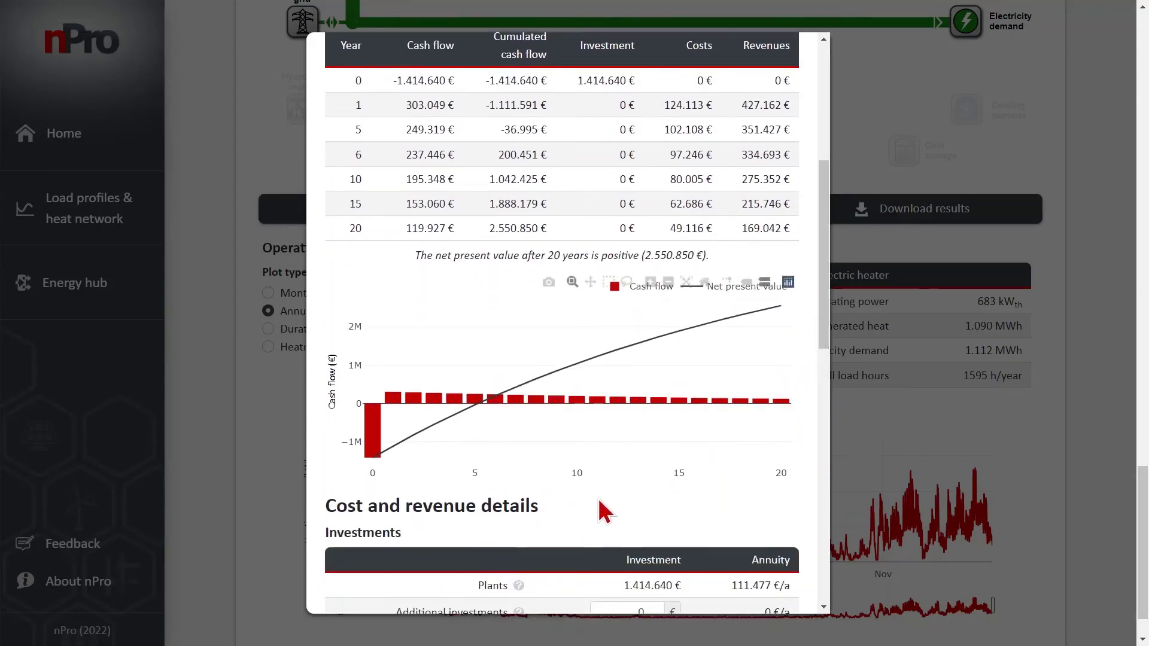
scroll(628, 518, "down", 2)
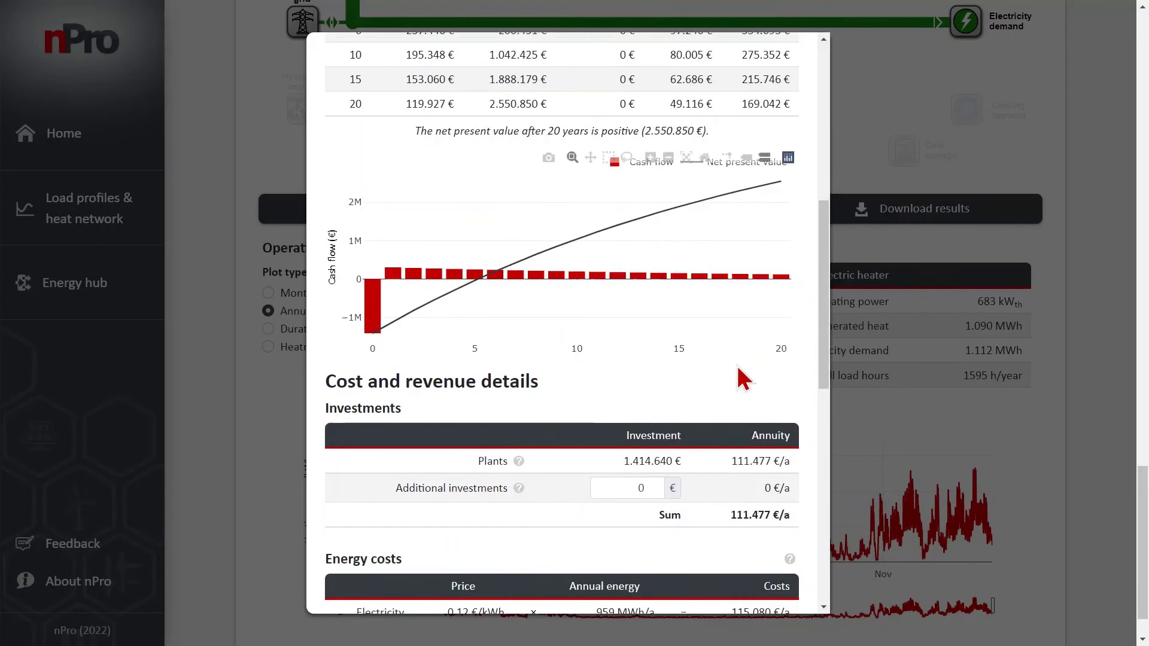
scroll(634, 382, "down", 4)
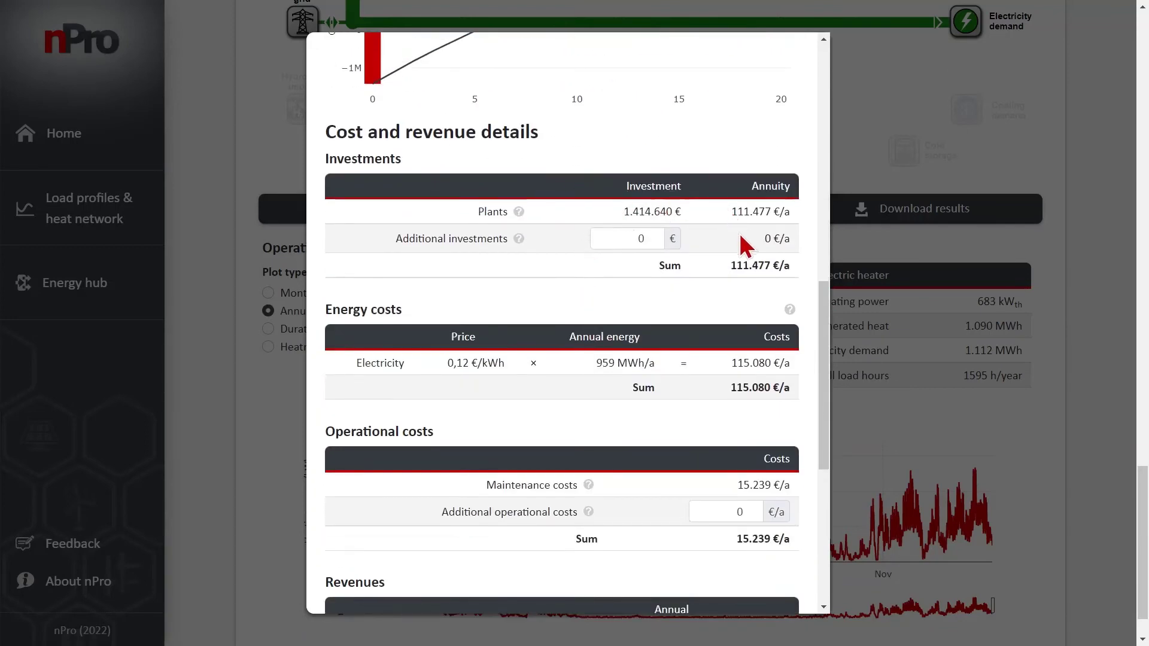
scroll(777, 317, "down", 1)
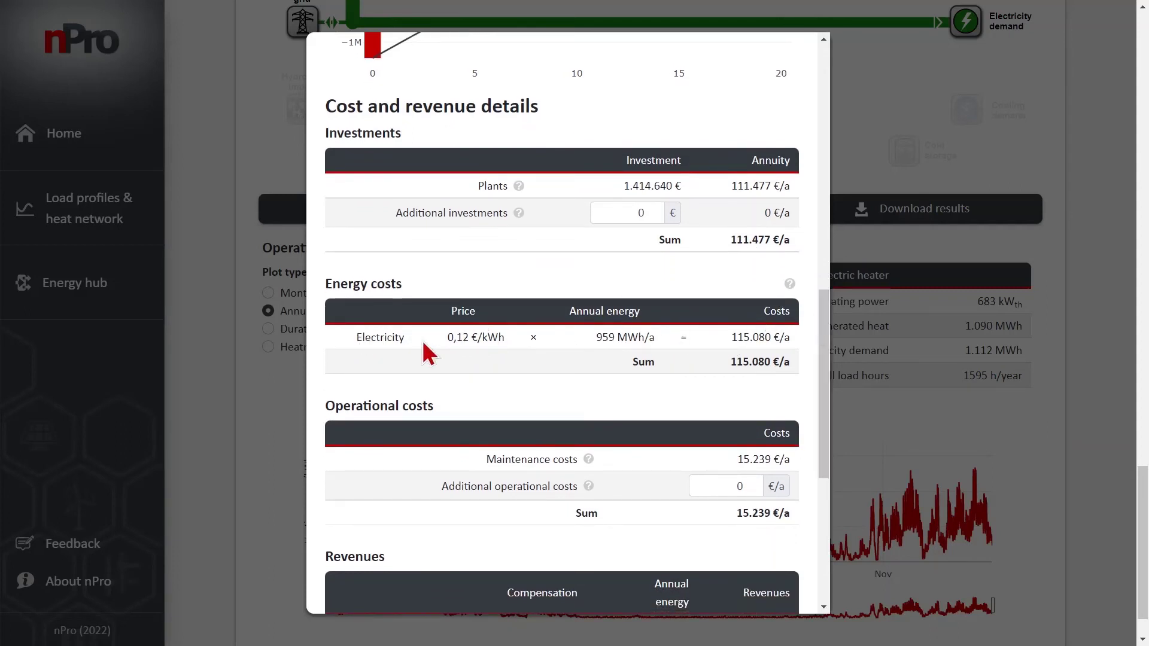
left_click_drag(823, 357, 825, 436)
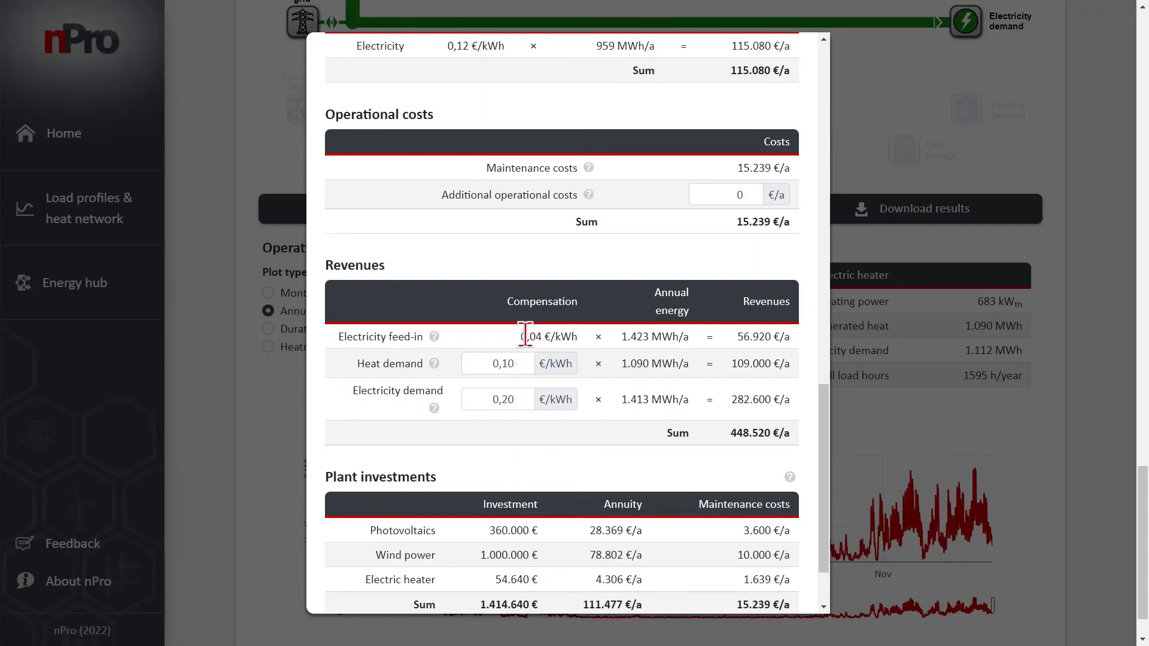
left_click_drag(521, 337, 575, 336)
left_click(580, 350)
- Change the Heat demand revenue price to 0,08 €/kWh and review the updated 426.720 €/a revenues
left_click_drag(484, 364, 644, 364)
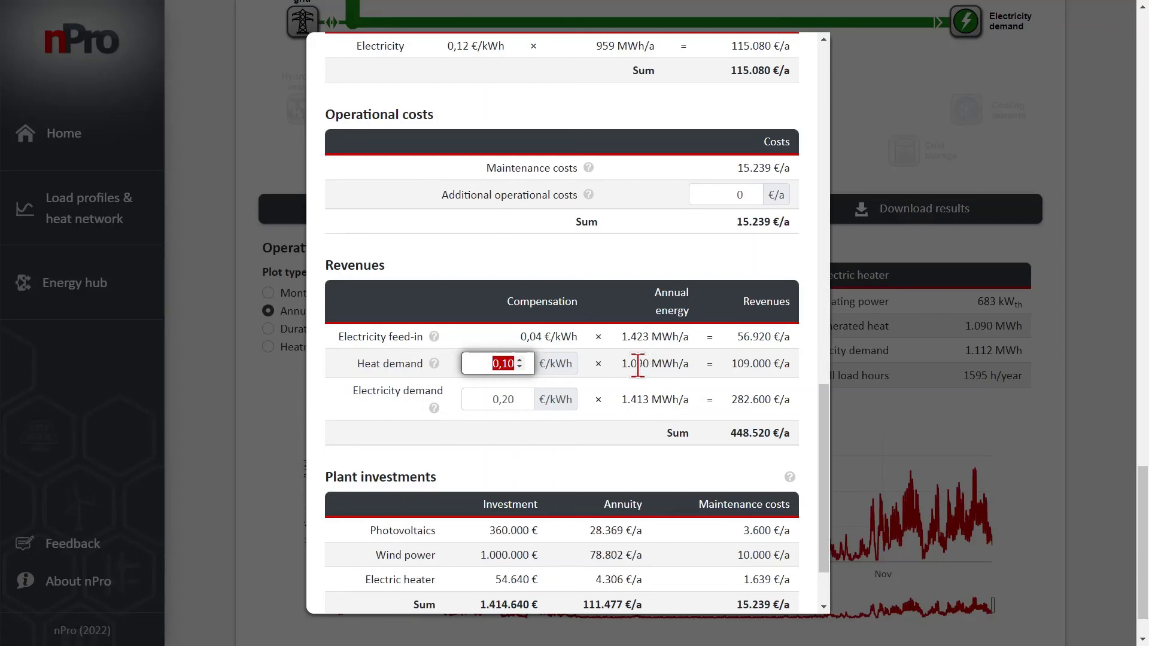
left_click_drag(825, 410, 825, 402)
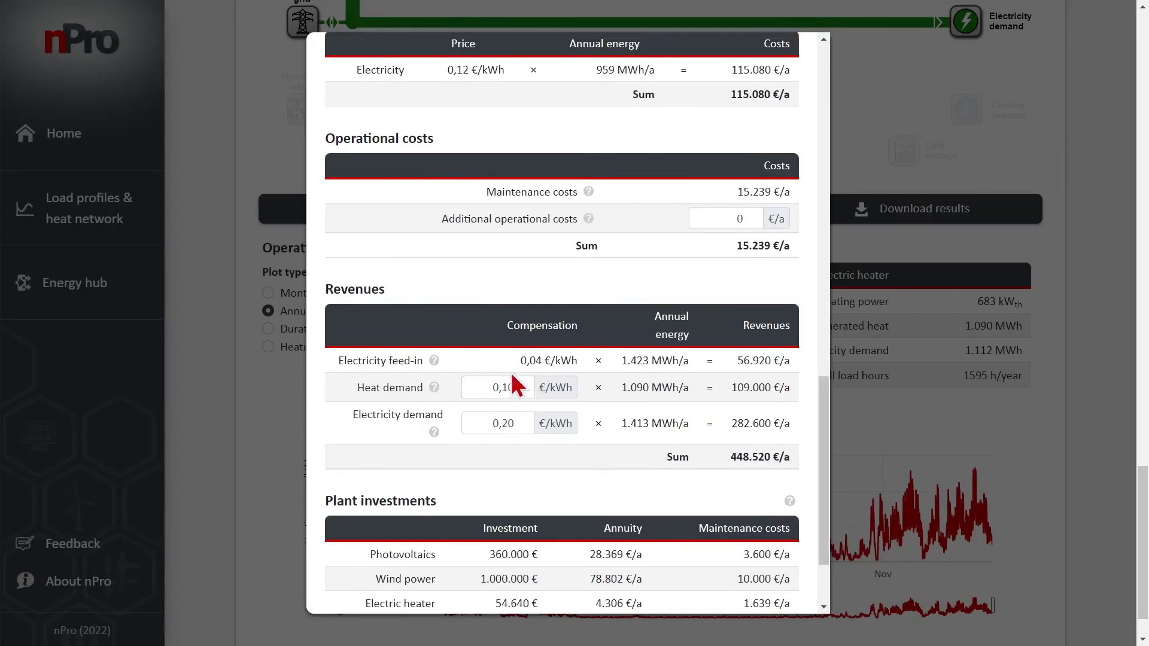
left_click_drag(479, 387, 521, 386)
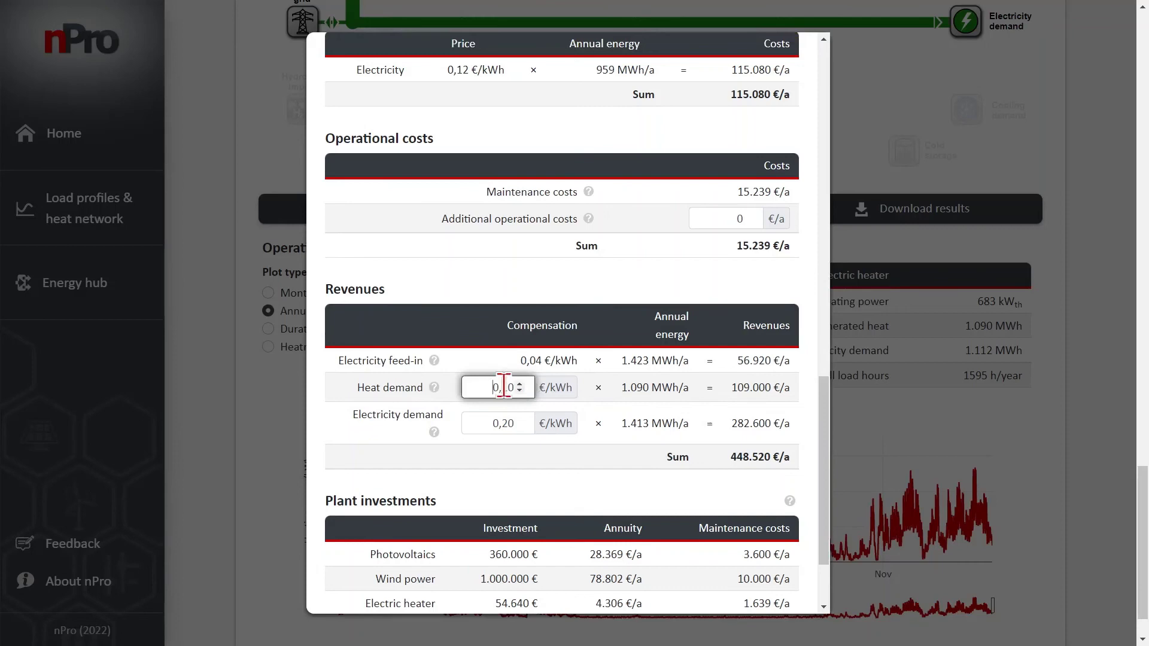
double_click(506, 387)
type("08")
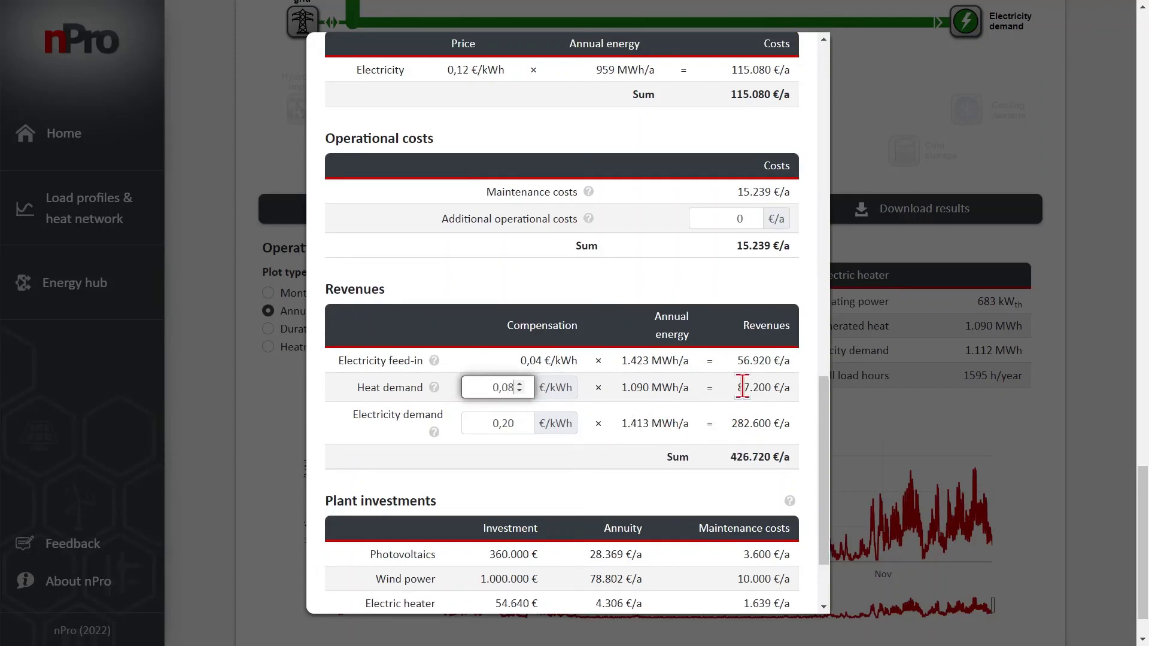
left_click_drag(825, 423, 826, 236)
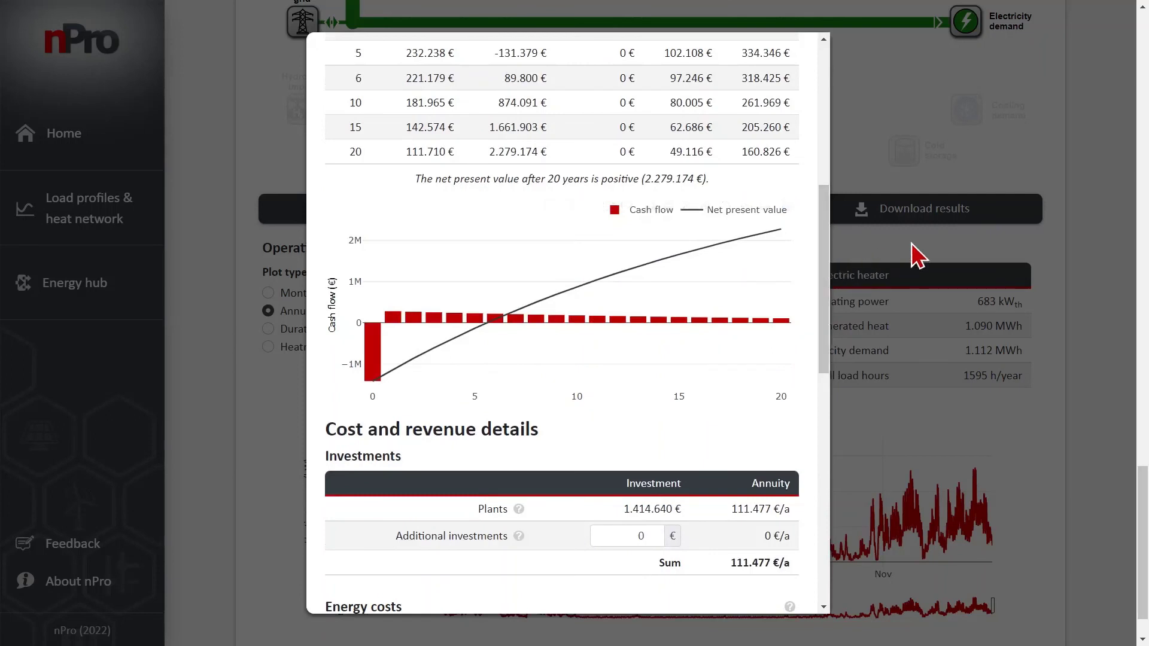
left_click(921, 257)
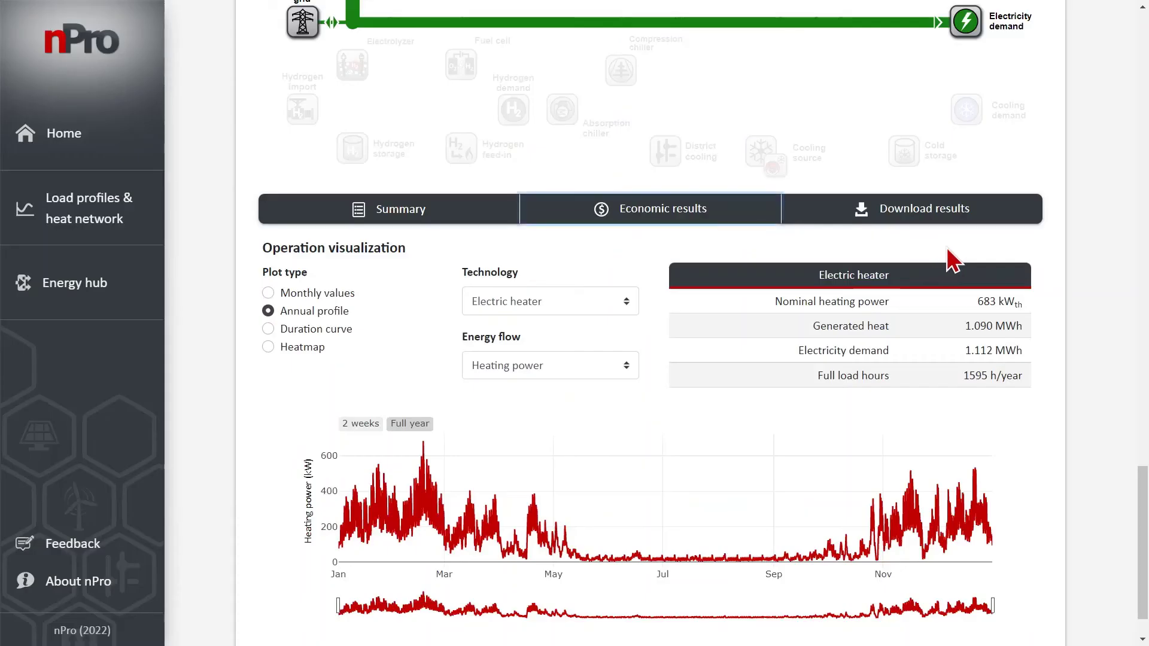